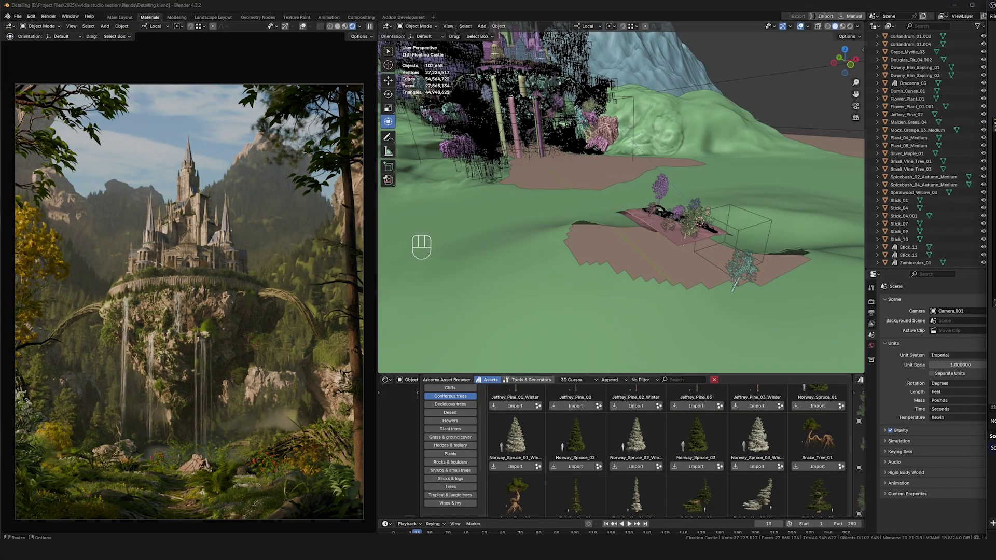
- Scroll the Coniferous trees list to the Western Larch and Young Douglas Fir assets
scroll(622, 457, down, 12)
scroll(640, 482, up, 1)
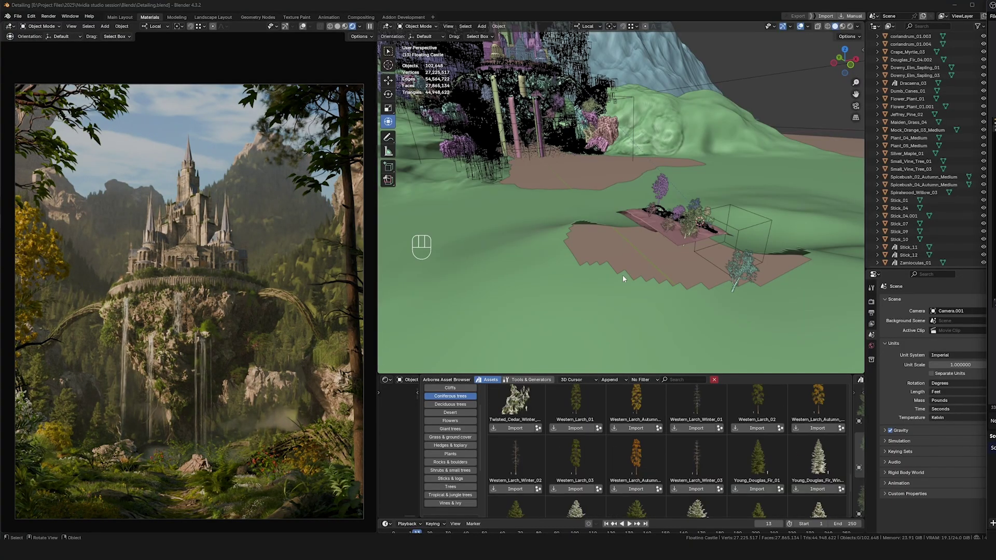
- Import Western_Larch_Autumn_02 into the scene and slide it along its X axis
middle_drag(594, 239, 691, 415)
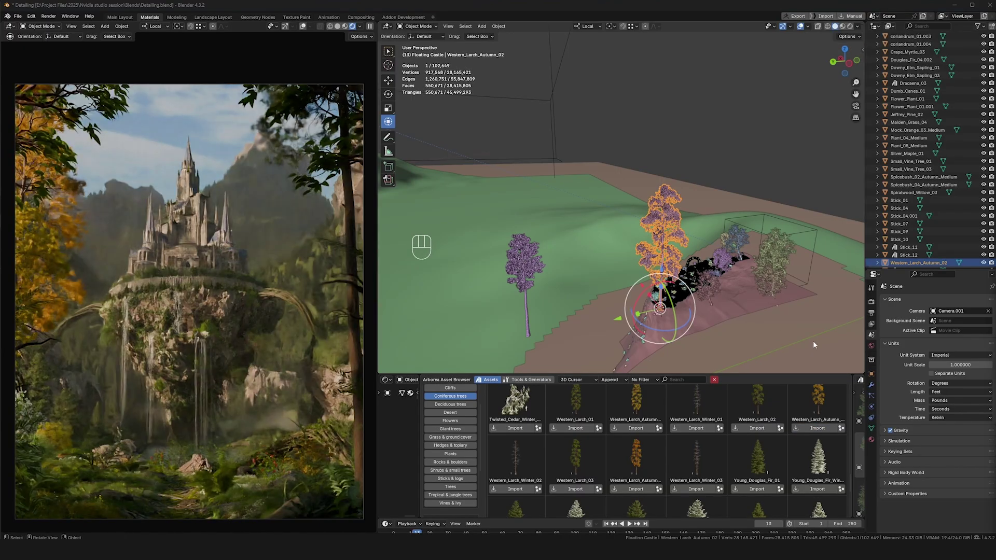
middle_drag(720, 311, 666, 335)
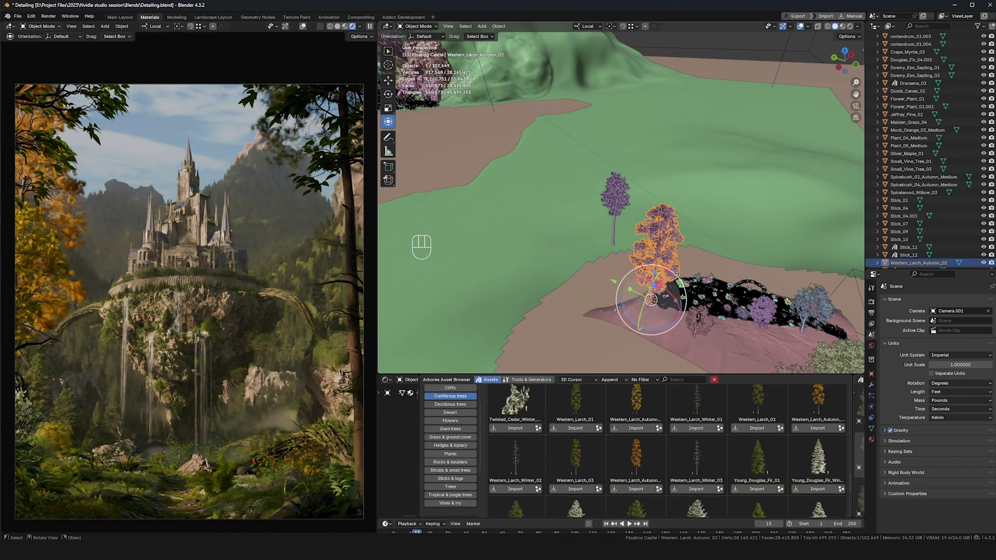
key(g)
key(x)
click(617, 296)
middle_drag(617, 296, 666, 259)
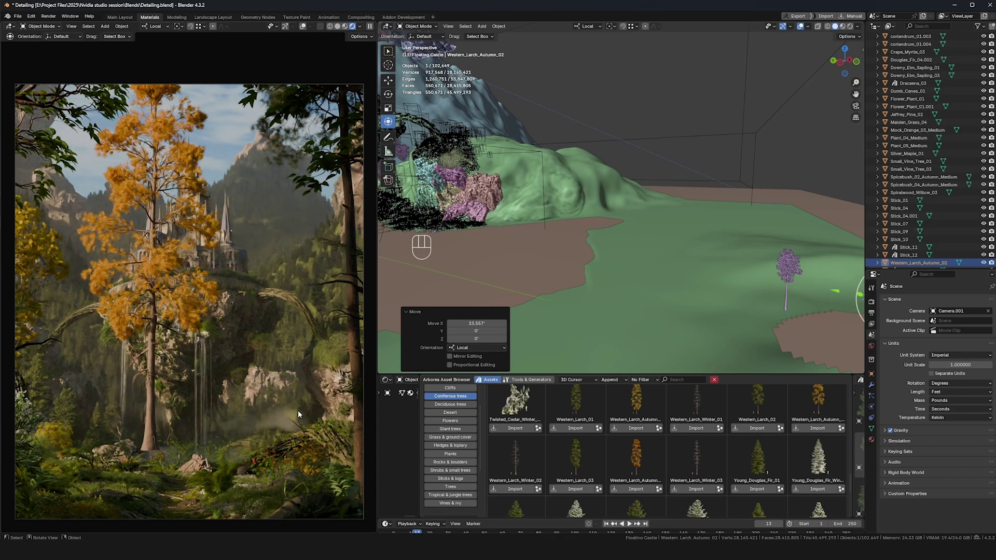
- Snap the larch to a 3D cursor placed on the green hillside
key(shift+s)
click(593, 222)
key(KP_Decimal)
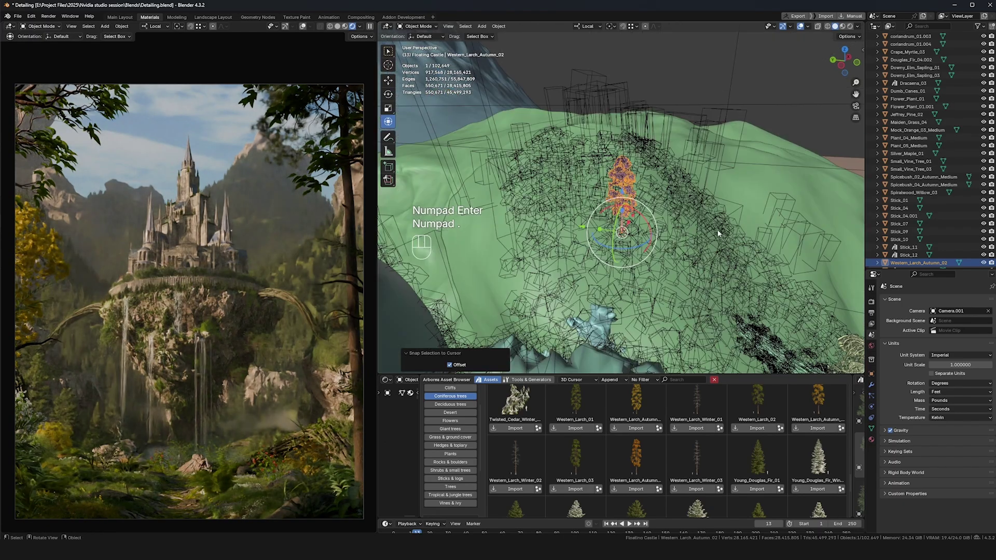
key(KP_Decimal)
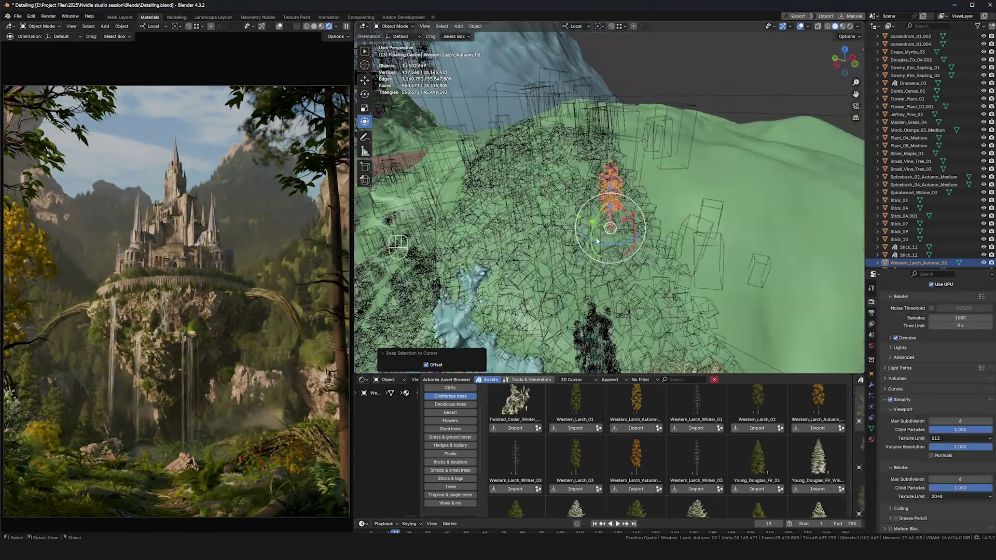
middle_drag(596, 240, 597, 258)
shift+right_click(598, 258)
key(shift+s)
click(574, 235)
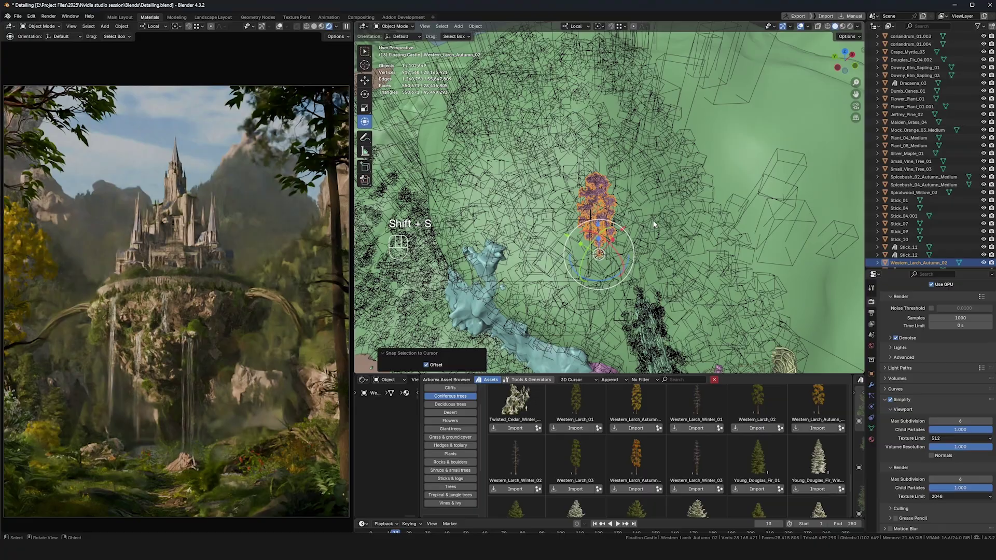
key(a)
key(KP_2)
key(KP_Enter)
- Double the larch's size and check it through the scene camera
middle_drag(653, 224, 593, 173)
click(593, 200)
key(s)
key(KP_2)
key(KP_Enter)
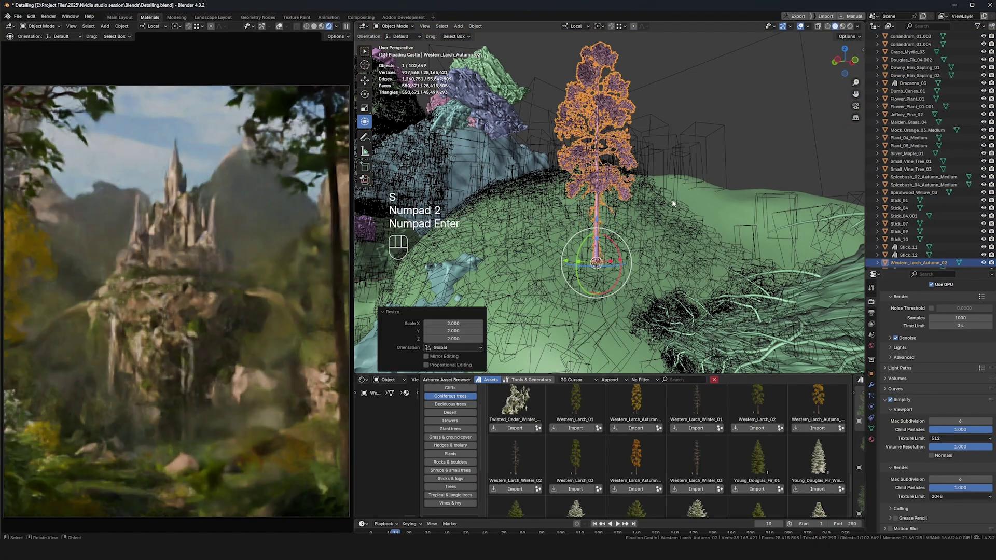
key(KP_0)
shift+middle_drag(671, 199, 644, 233)
key(s)
click(638, 215)
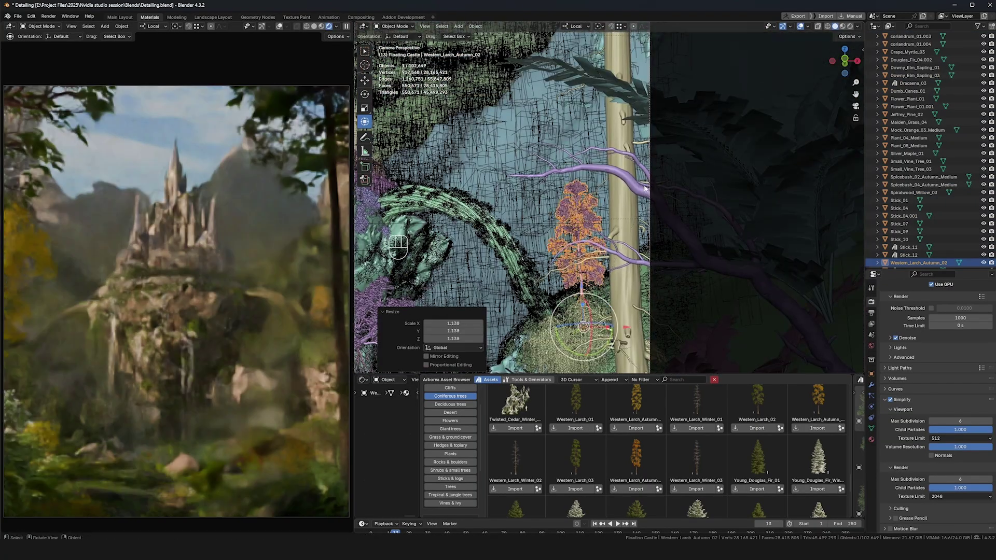
- Shift the larch toward the tree trunk and rotate it slightly
key(g)
click(642, 177)
key(r)
click(634, 176)
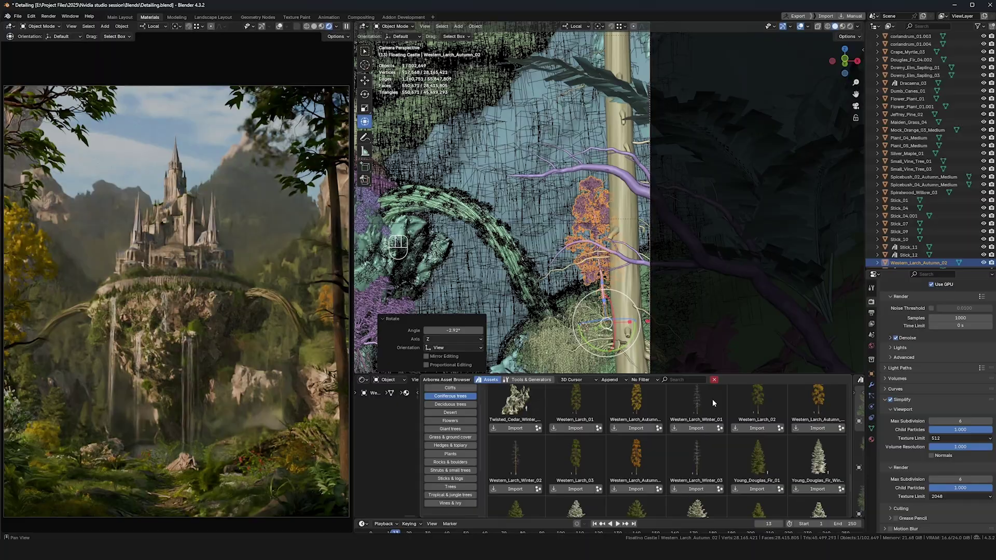
middle_drag(739, 455, 745, 509)
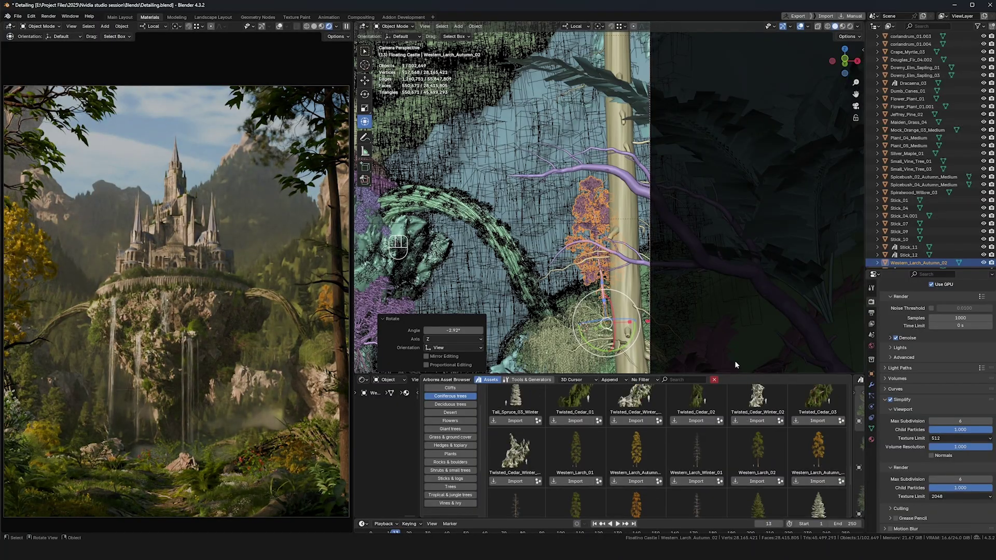
middle_drag(735, 366, 674, 332)
- Snap the larch to a 3D cursor on the cliff and rotate it 5.87°
key(shift+s)
mouse_move(649, 259)
shift+middle_down()
mouse_move(726, 223)
mouse_move(664, 250)
shift+middle_up()
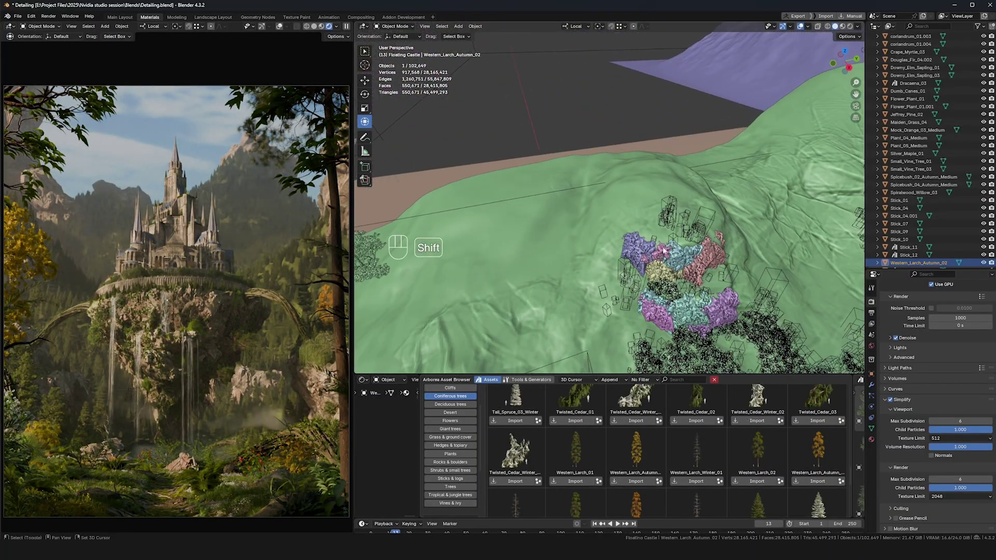
key(shift+s)
click(597, 209)
key(KP_0)
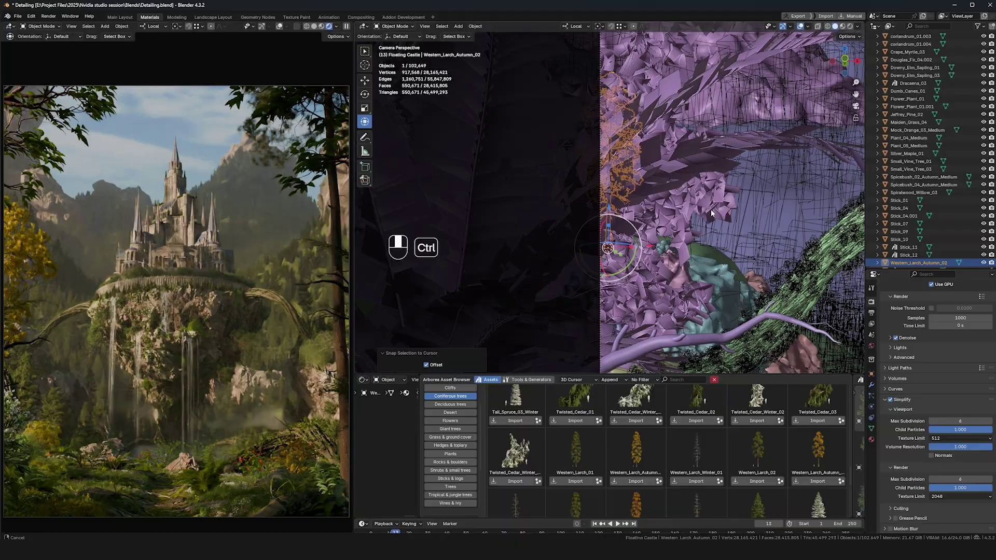
shift+right_click(709, 254)
key(shift+s)
click(641, 227)
key(r)
click(791, 178)
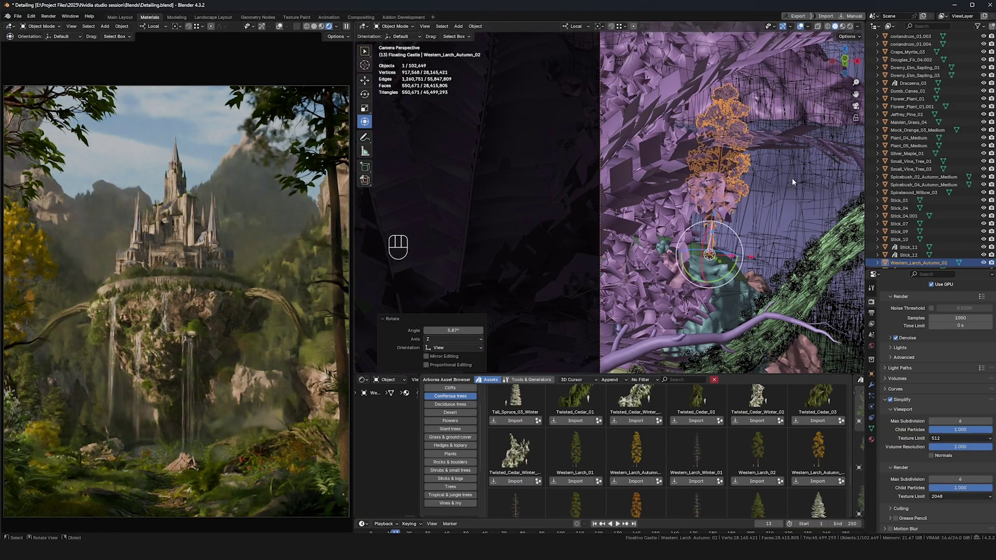
middle_drag(792, 179, 560, 290)
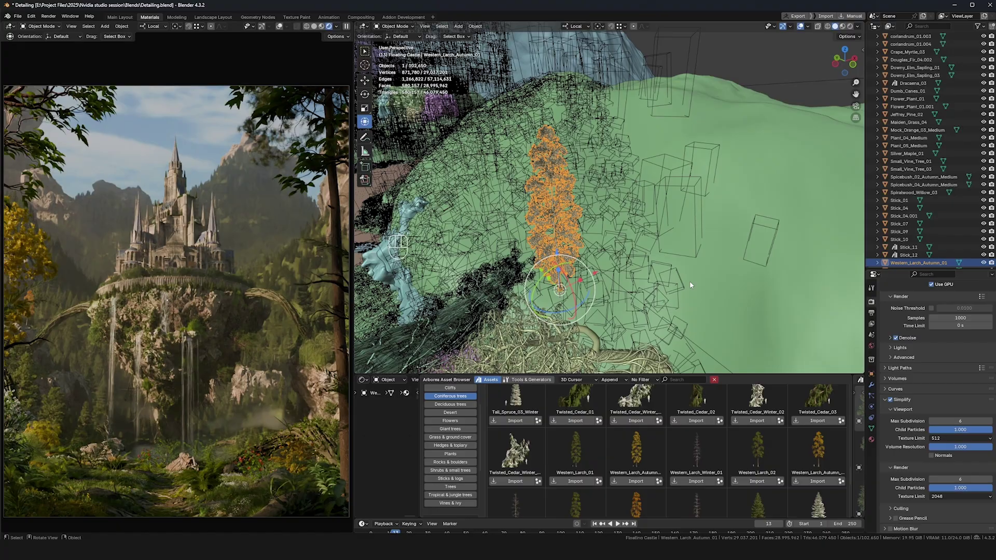
- Scale Western_Larch_Autumn_01 by 2 and rotate it in camera view
key(KP_0)
key(s)
key(KP_2)
key(KP_Enter)
key(r)
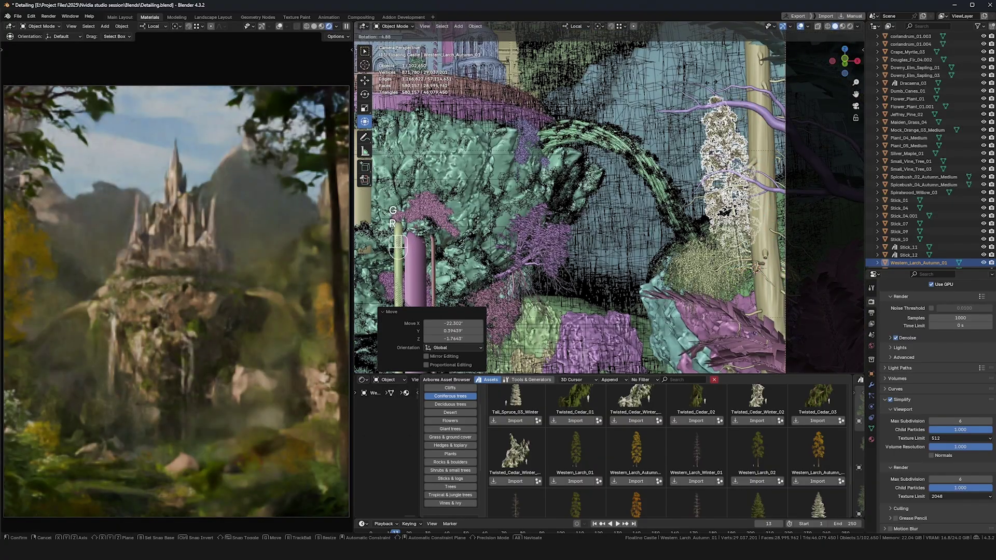
click(840, 183)
- Set the Needles.002 Global Hue in the larch's material to 0.520
drag(420, 438, 590, 439)
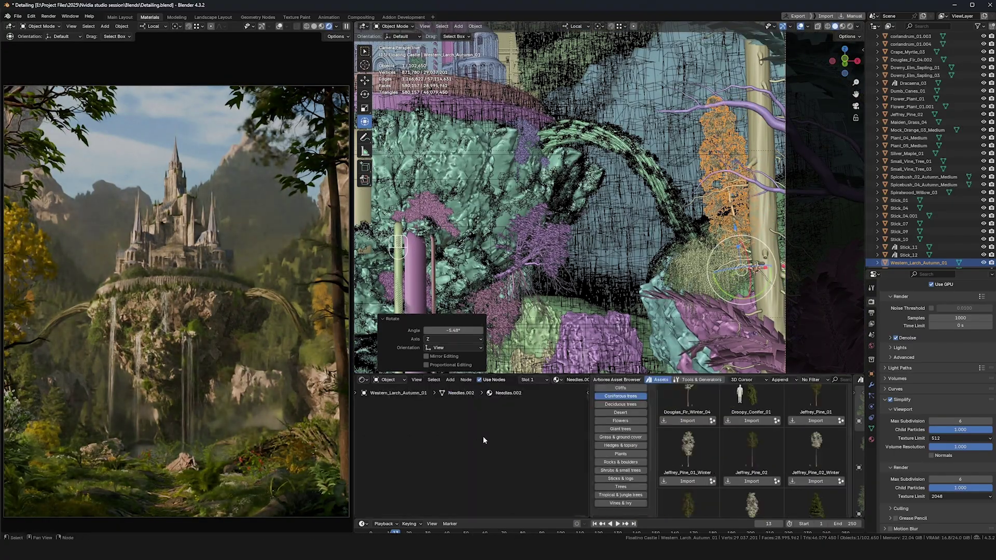
key(a)
key(KP_Decimal)
scroll(484, 437, up, 5)
shift+drag(486, 430, 493, 430)
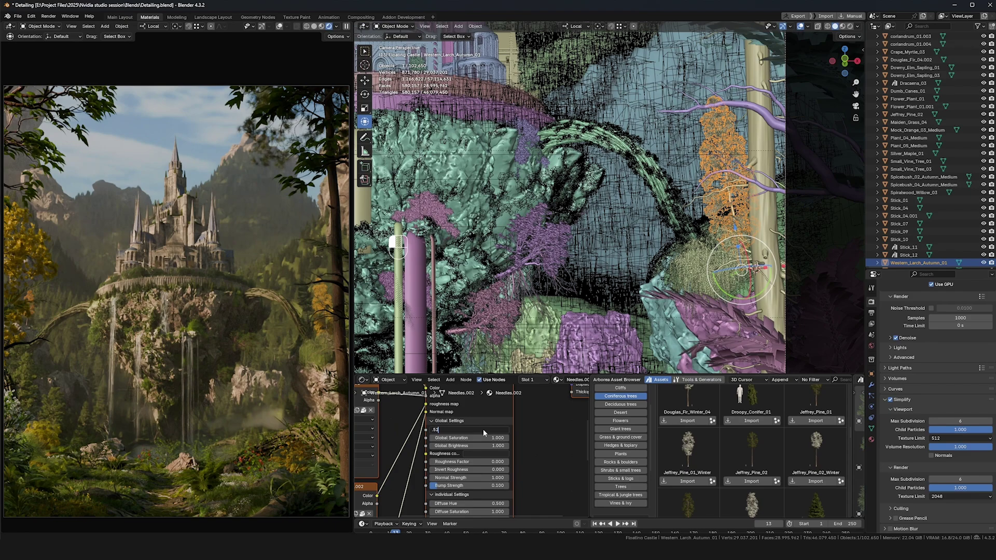
drag(625, 374, 625, 385)
drag(590, 446, 367, 446)
- Place Young_Western_Larch_Autumn_01 on the cliff and tilt it with a free rotation
scroll(654, 478, down, 10)
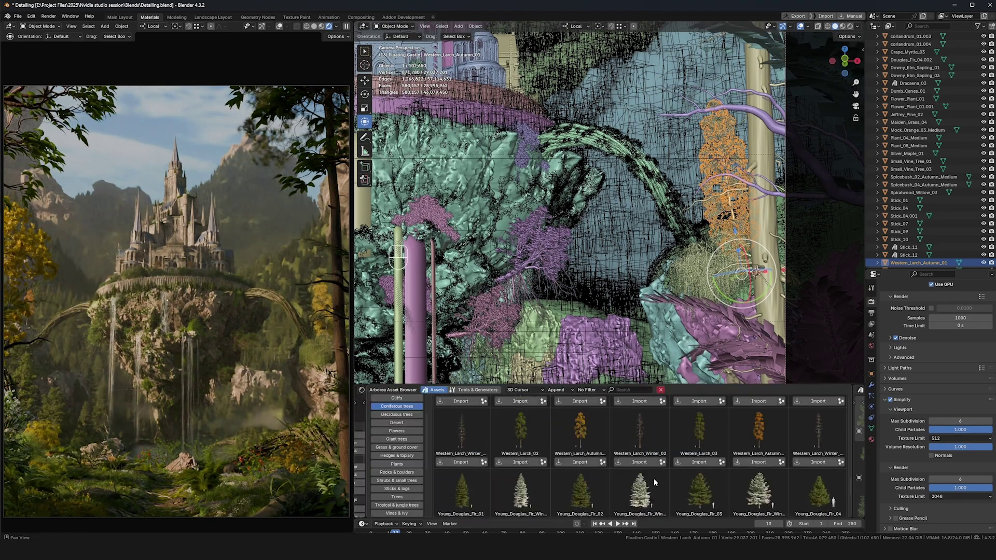
scroll(201, 347, up, 10)
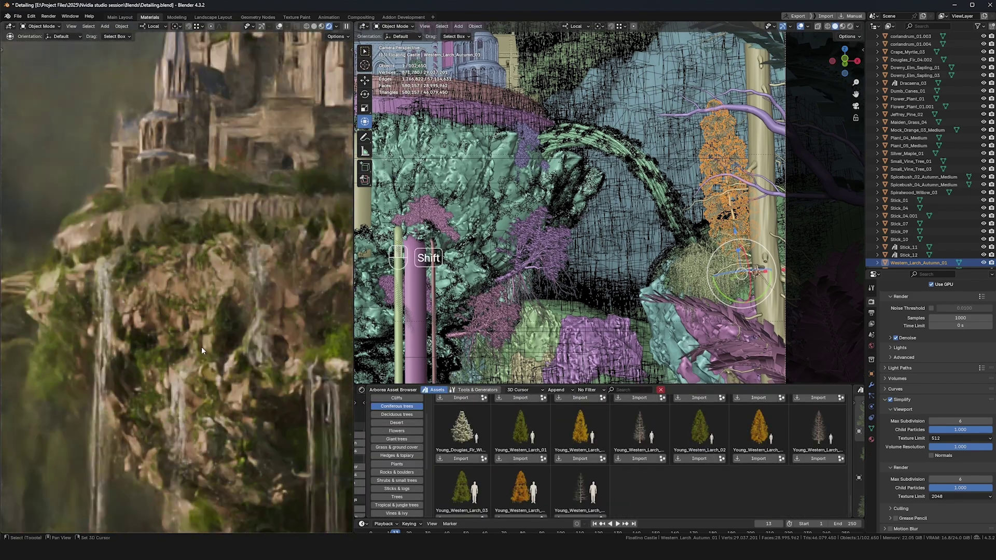
scroll(221, 394, up, 1)
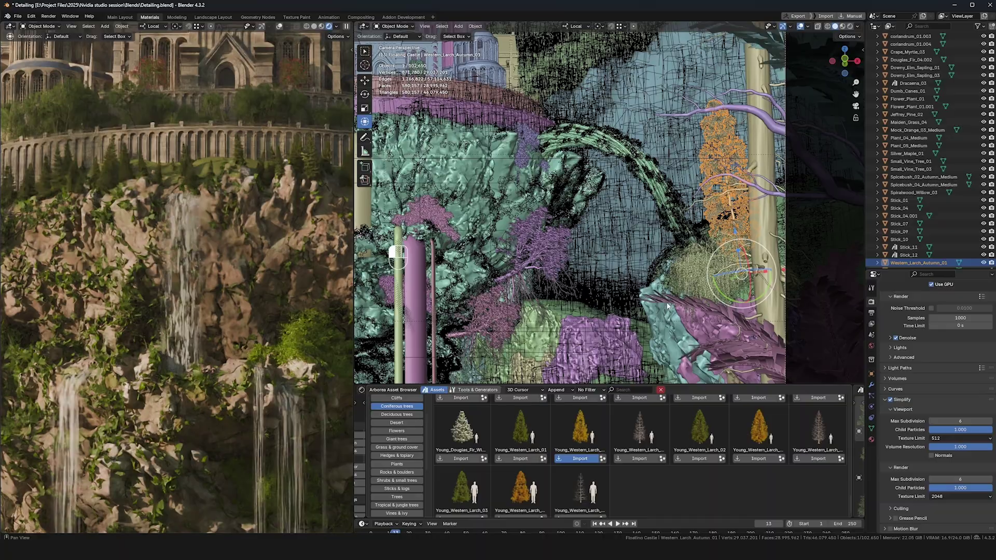
key(KP_Decimal)
key(KP_Decimal)
scroll(611, 211, up, 5)
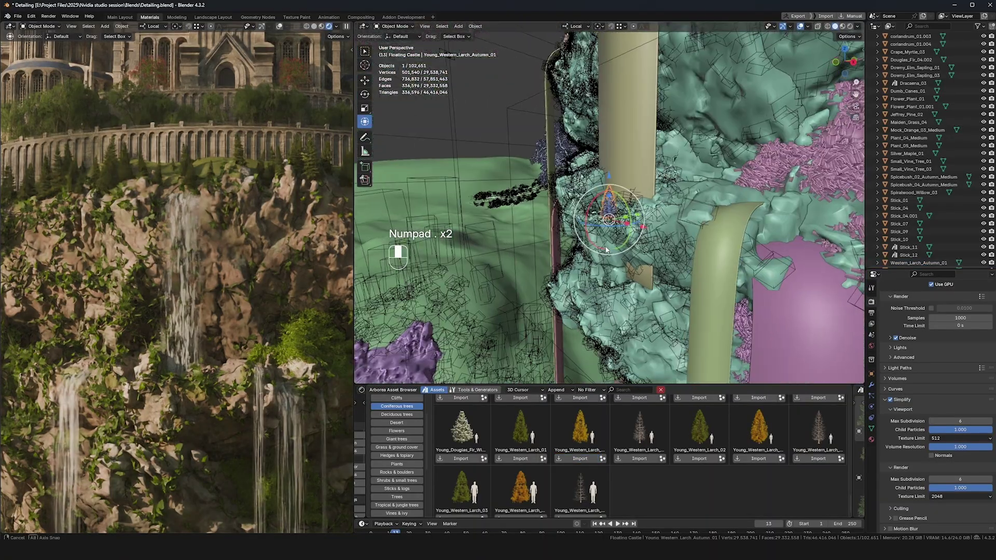
middle_drag(611, 211, 571, 239)
drag(593, 194, 602, 196)
scroll(224, 269, down, 10)
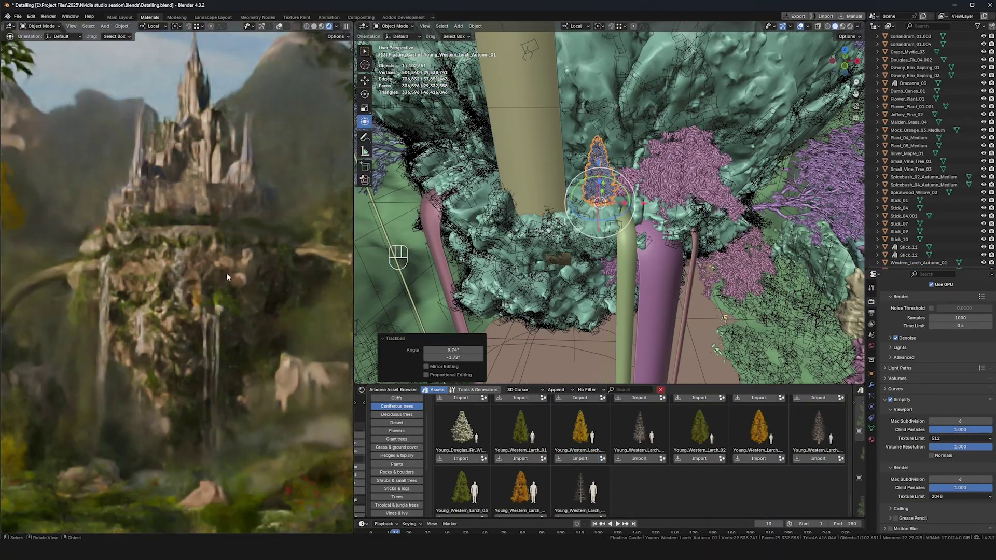
scroll(633, 475, down, 5)
scroll(634, 490, up, 3)
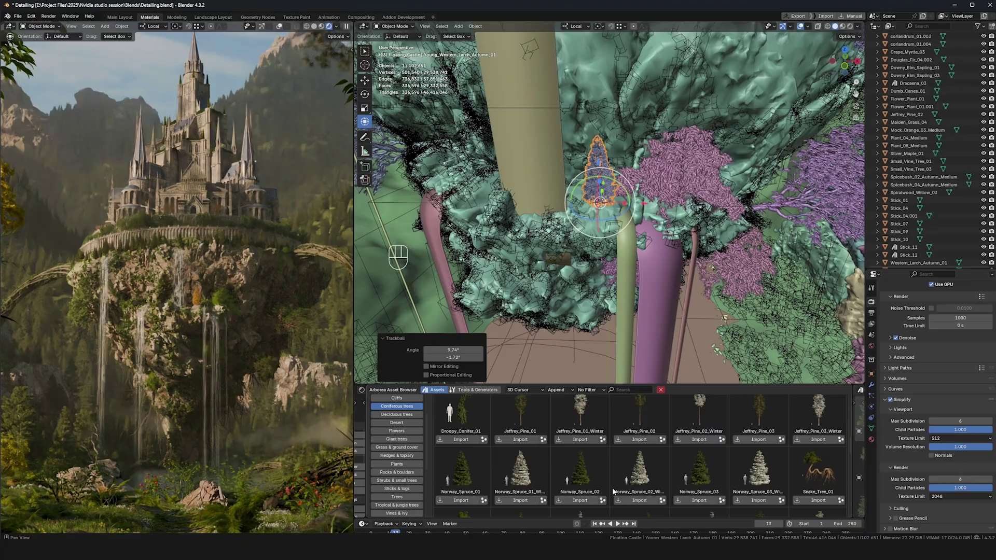
scroll(614, 490, down, 4)
click(591, 301)
- Spin the Tall_Weeds_02 −79.9° about Z and scale it to 1.149
drag(524, 199, 502, 234)
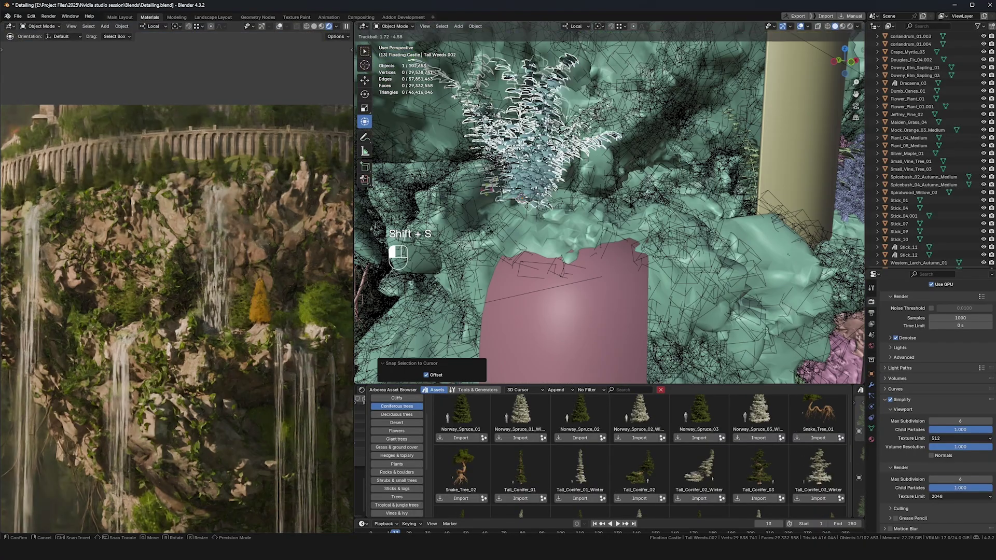
key(r)
key(z)
click(415, 332)
key(s)
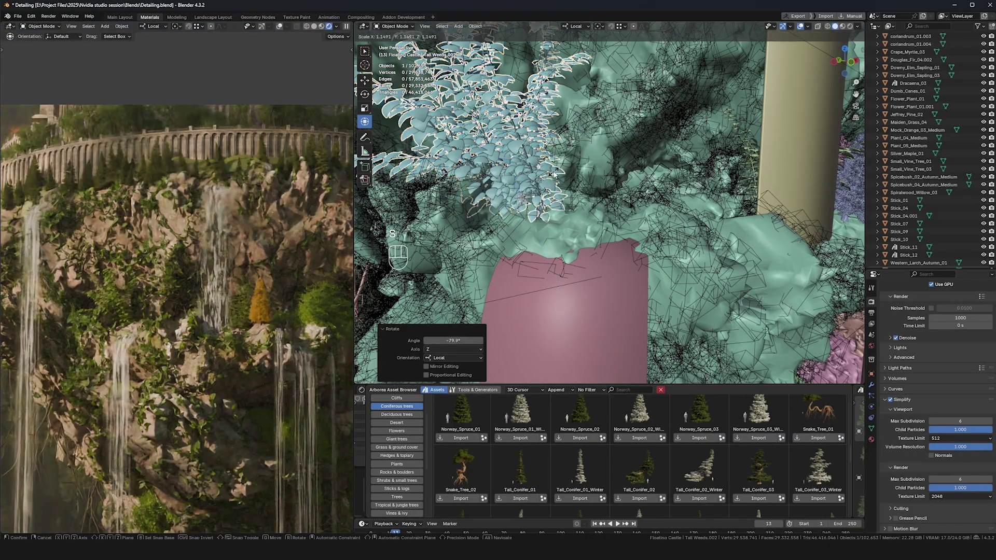
click(402, 351)
- Browse the deciduous tree, flower and desert plant categories of the asset library
scroll(662, 459, up, 5)
click(408, 414)
scroll(656, 467, down, 3)
scroll(657, 462, down, 10)
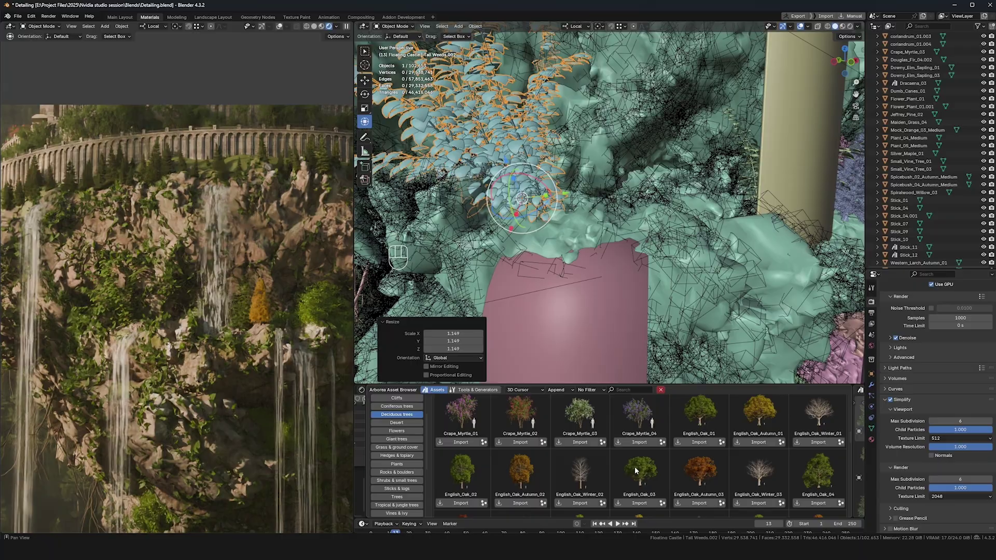
scroll(530, 466, down, 3)
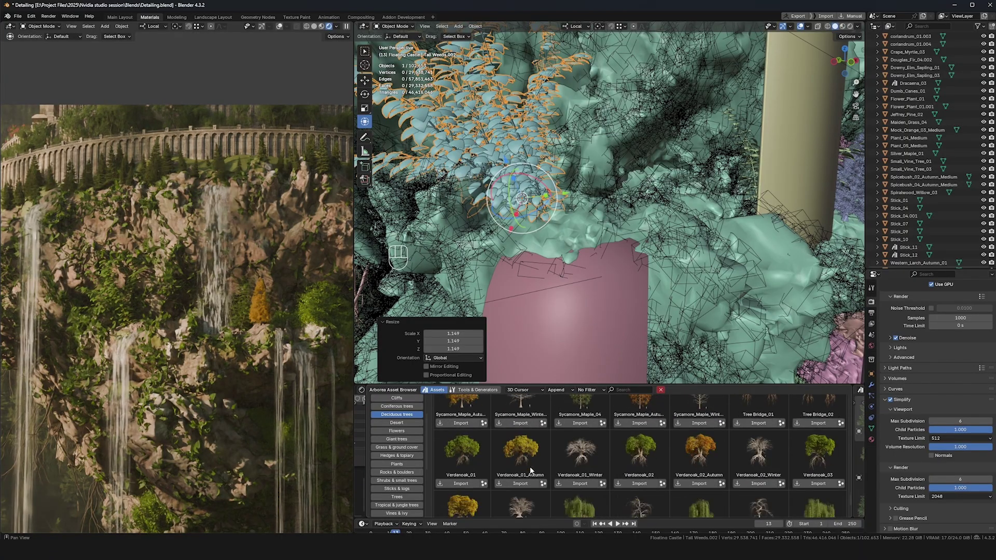
click(397, 431)
scroll(515, 470, down, 2)
click(409, 422)
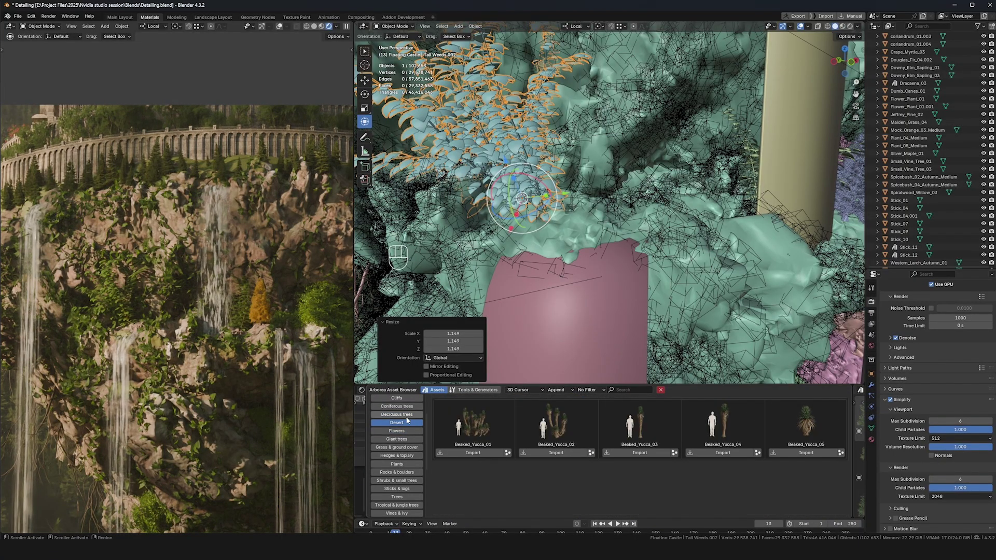
click(409, 415)
scroll(619, 471, down, 5)
scroll(618, 471, up, 2)
scroll(646, 216, down, 3)
middle_drag(646, 216, 660, 230)
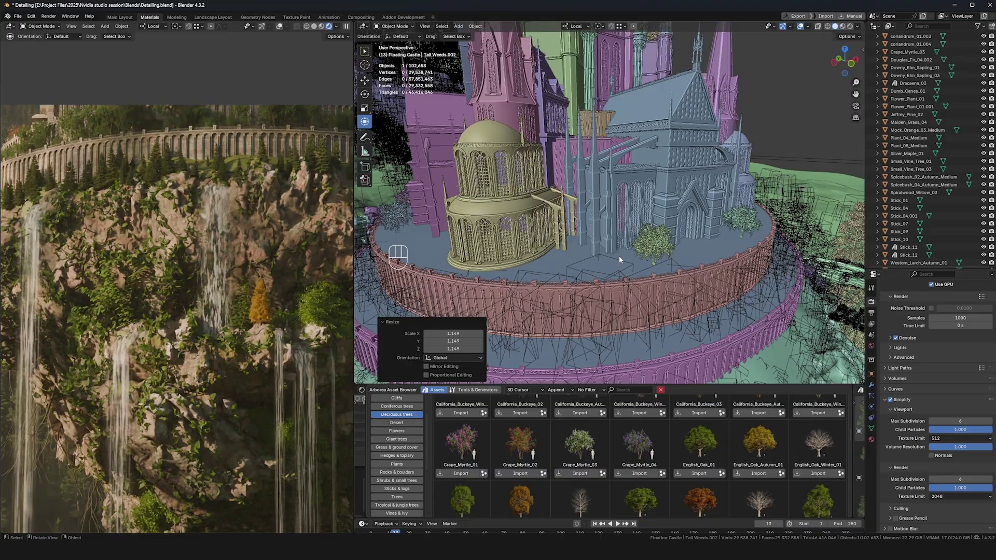
- Alt+D the Crape Myrtle, snap the copy to the 3D cursor, and scale it to 0.977
key(alt+d)
key(shift+s)
key(KP_Decimal)
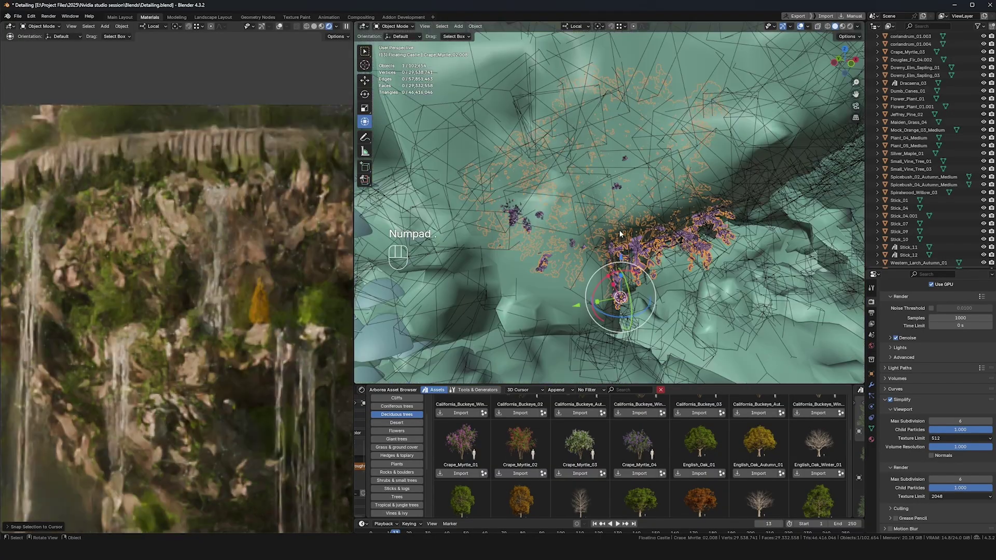
key(shift+s)
click(635, 227)
key(s)
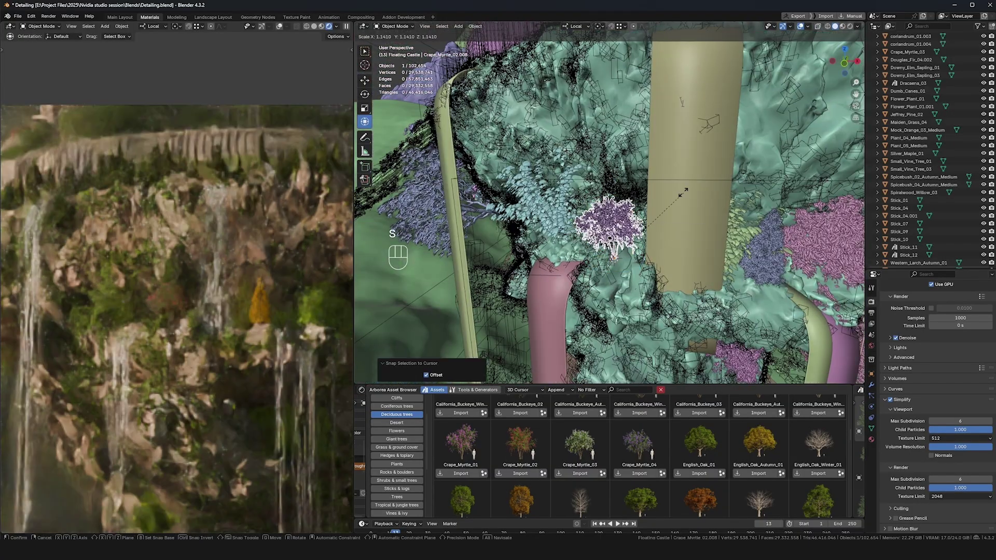
click(685, 188)
key(s)
click(672, 235)
shift+middle_drag(671, 236, 586, 239)
shift+middle_drag(179, 308, 266, 308)
- Import the Hanging_Vines_09 vine and scale it up to 4.000
click(608, 506)
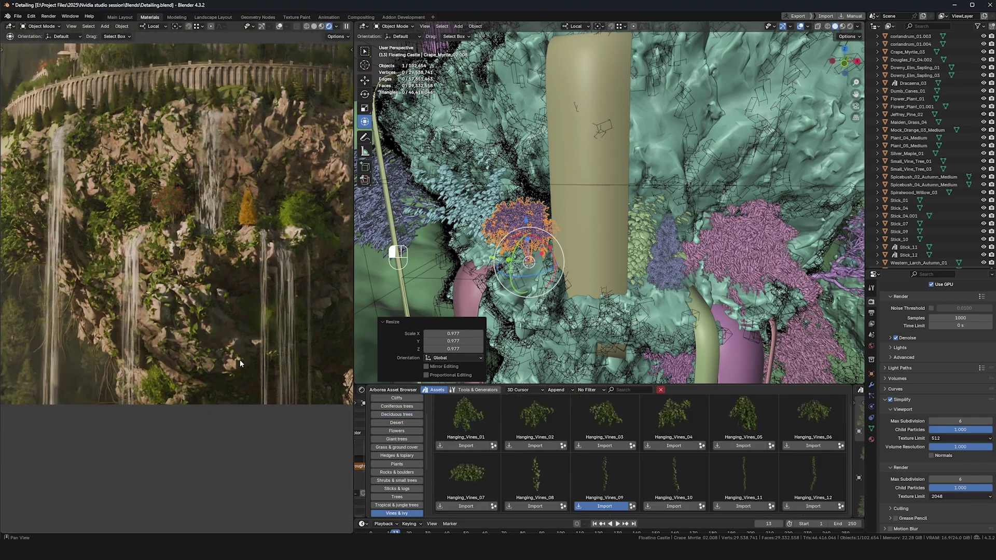
key(s)
key(KP_4)
key(KP_Enter)
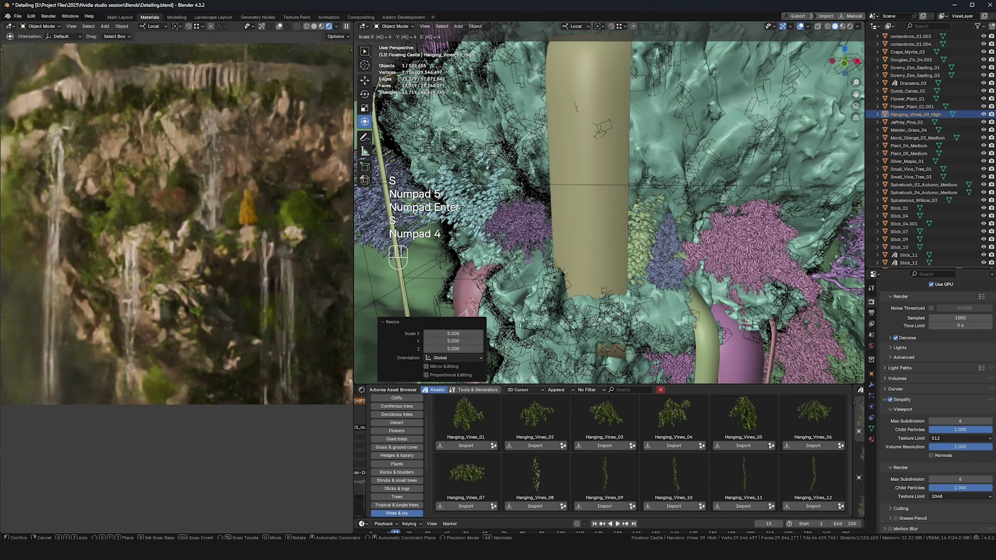
- In camera view, limit the render region around the vine and shrink it to 0.888
key(KP_0)
key(ctrl+b)
drag(480, 155, 632, 314)
key(KP_Decimal)
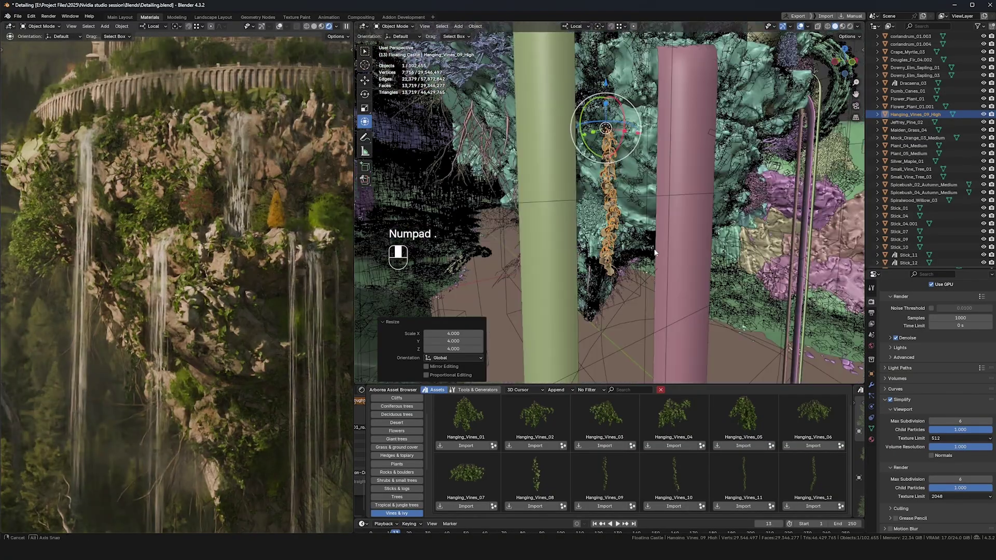
key(s)
click(655, 126)
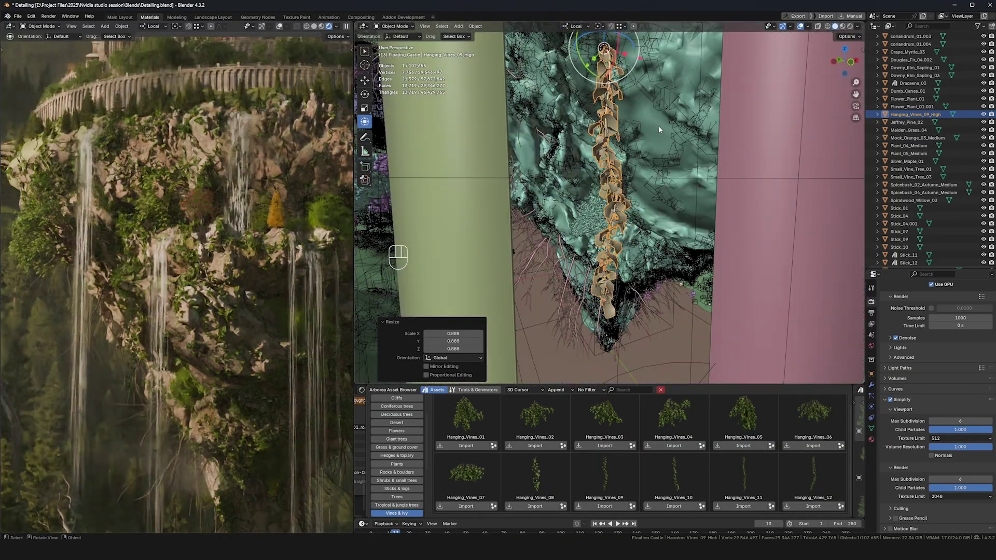
- Place two linked copies of the vine at new rock spots via Selection to Cursor (Keep Offset)
scroll(692, 270, down, 5)
shift+middle_drag(692, 270, 579, 295)
shift+right_click(586, 290)
key(alt+d)
right_click(587, 290)
key(shift+s)
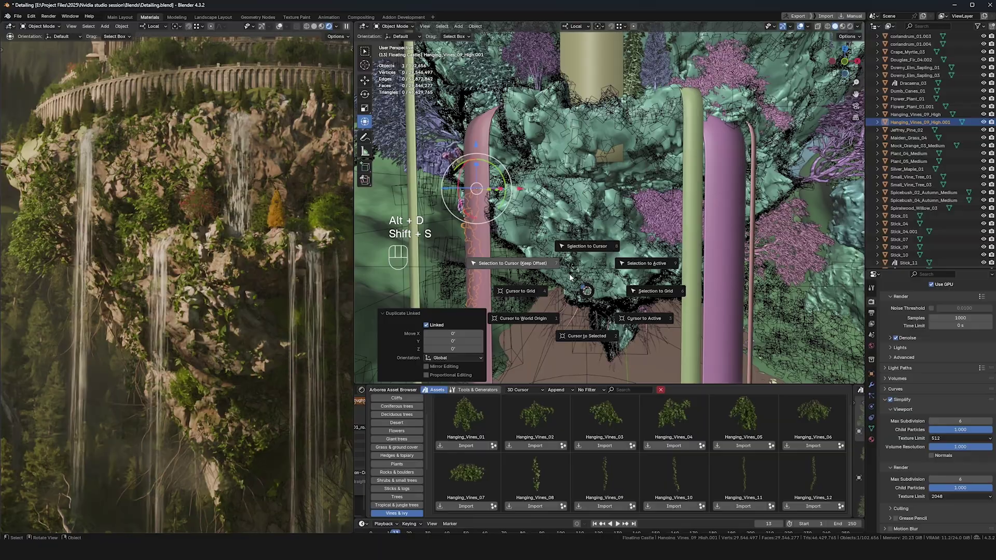
click(554, 265)
shift+middle_drag(638, 283, 537, 267)
shift+middle_drag(307, 317, 182, 305)
key(alt+d)
right_click(208, 270)
shift+right_click(233, 246)
key(shift+s)
click(220, 222)
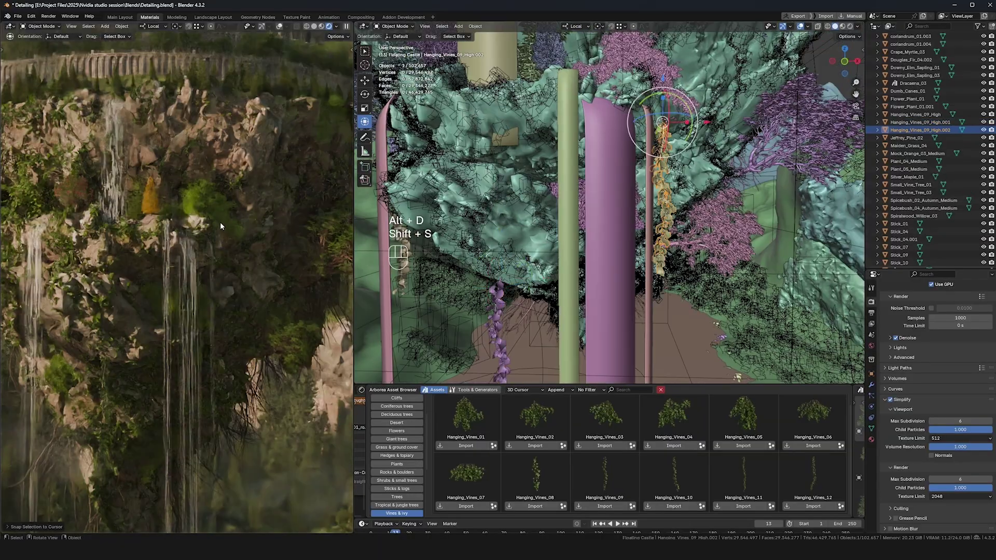
- Add a third linked vine copy on another part of the cliff, rotated −141° about Z
shift+middle_drag(674, 249, 511, 267)
key(alt+d)
right_click(623, 231)
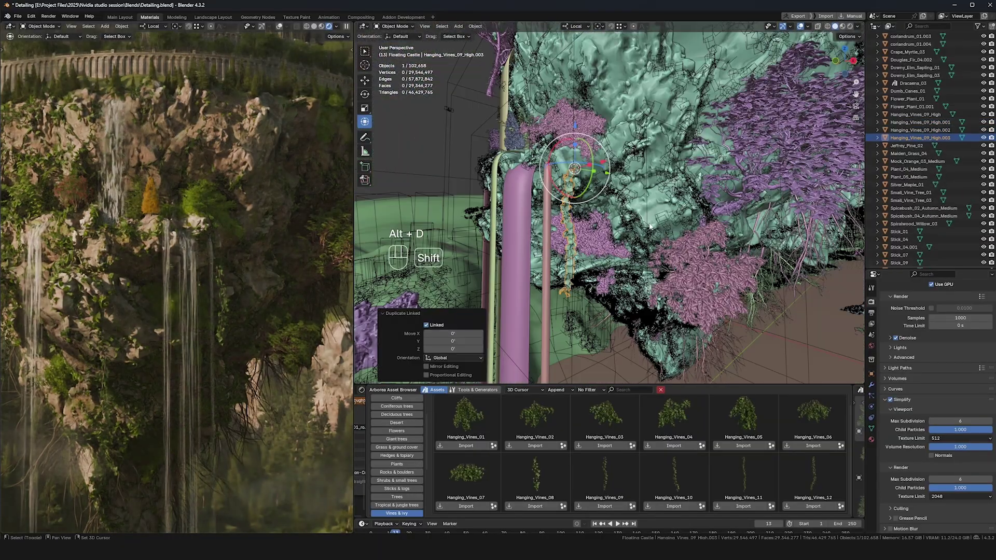
shift+right_click(648, 224)
key(shift+s)
click(623, 202)
key(r)
key(z)
click(637, 217)
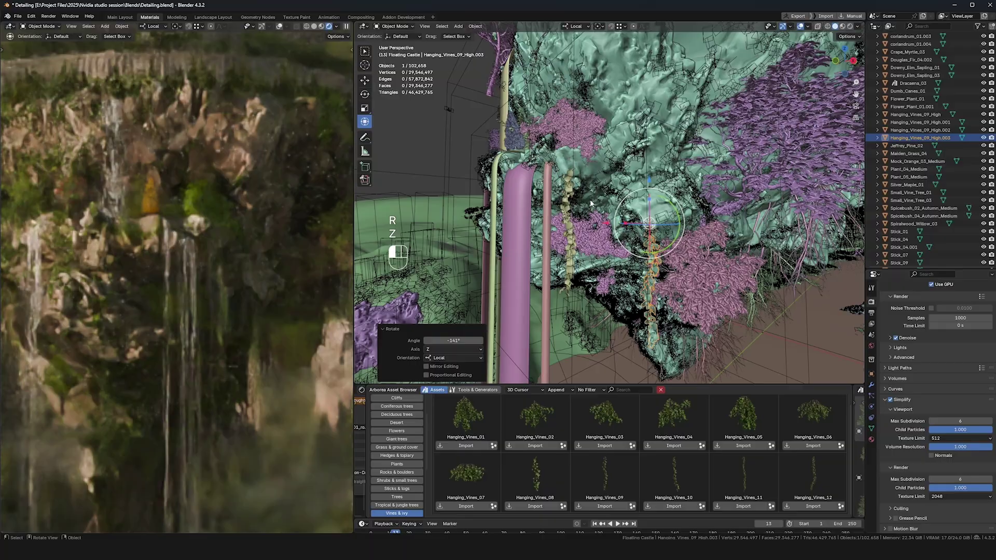
- Starting from Hanging_Vines_09_High.002, place two more linked copies further down the cliff
click(570, 212)
key(alt+d)
right_click(270, 123)
shift+right_click(270, 122)
key(shift+s)
click(253, 101)
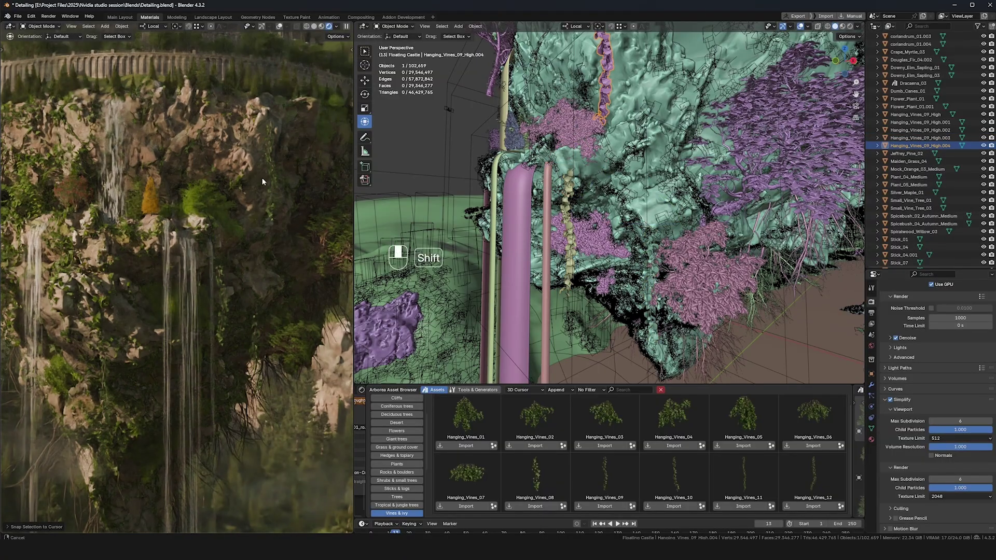
shift+middle_drag(262, 179, 199, 42)
key(alt+d)
right_click(172, 269)
shift+right_click(144, 293)
middle_drag(710, 218, 673, 236)
key(shift+s)
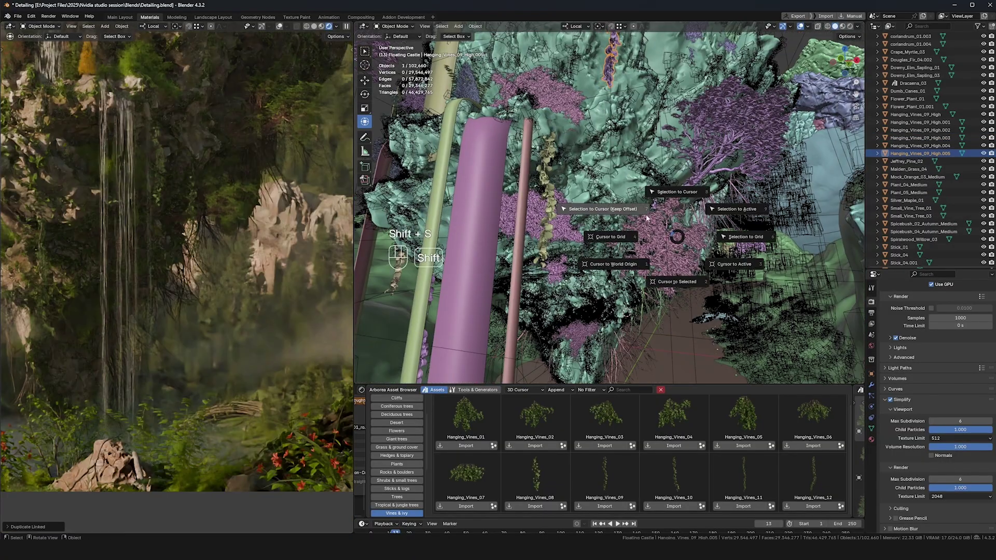
click(643, 217)
- Add a final linked copy, Hanging_Vines_09_High.006, along the rock face
shift+middle_drag(117, 388, 220, 329)
scroll(207, 335, up, 4)
key(alt+d)
right_click(151, 331)
shift+right_click(125, 272)
key(shift+s)
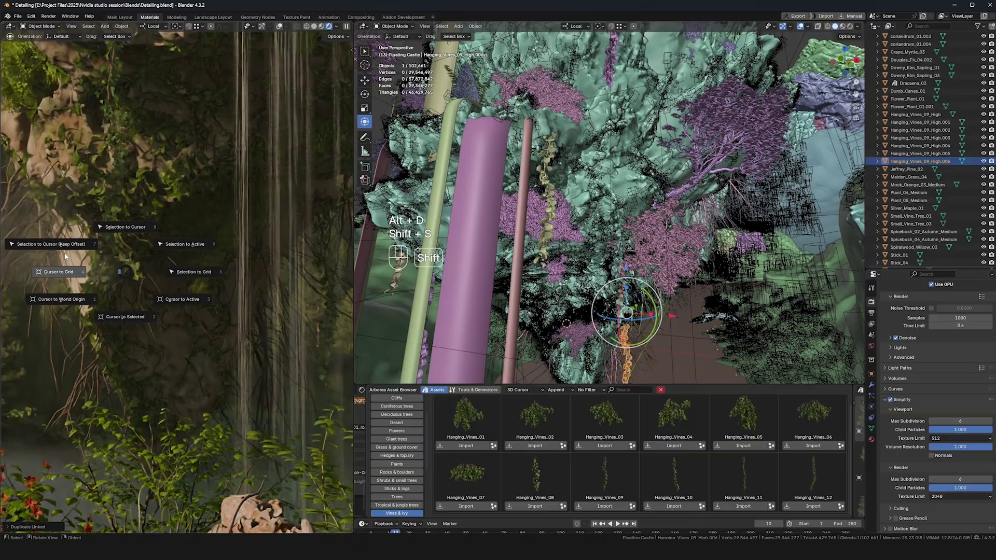
click(104, 251)
scroll(187, 273, down, 4)
shift+middle_drag(290, 156, 184, 275)
- Frame Small_Vine_Tree_02.001 and test its leaf material's Global Hue, leaving it at 0.500
click(736, 143)
key(KP_Decimal)
click(871, 439)
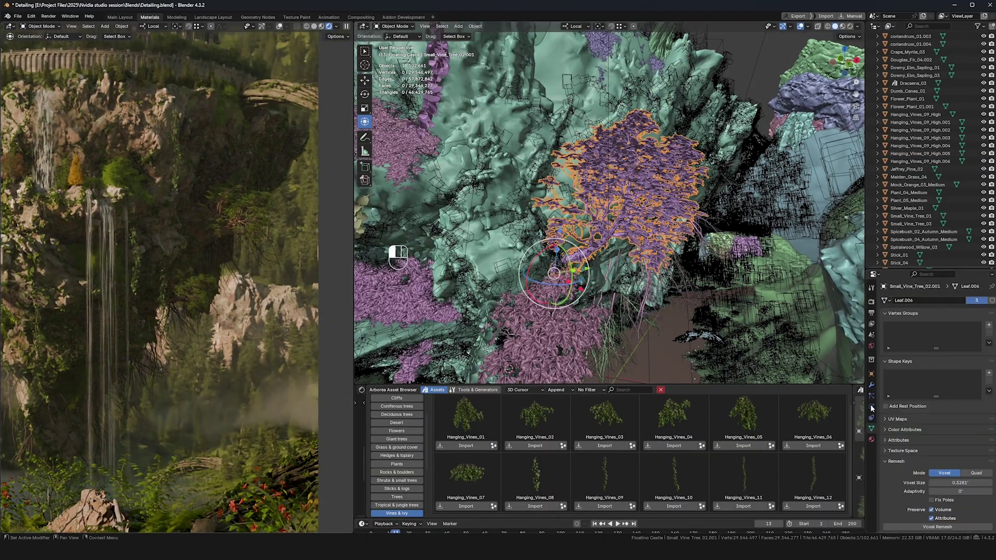
scroll(932, 438, down, 3)
shift+drag(957, 407, 924, 407)
right_click(959, 407)
scroll(960, 478, down, 7)
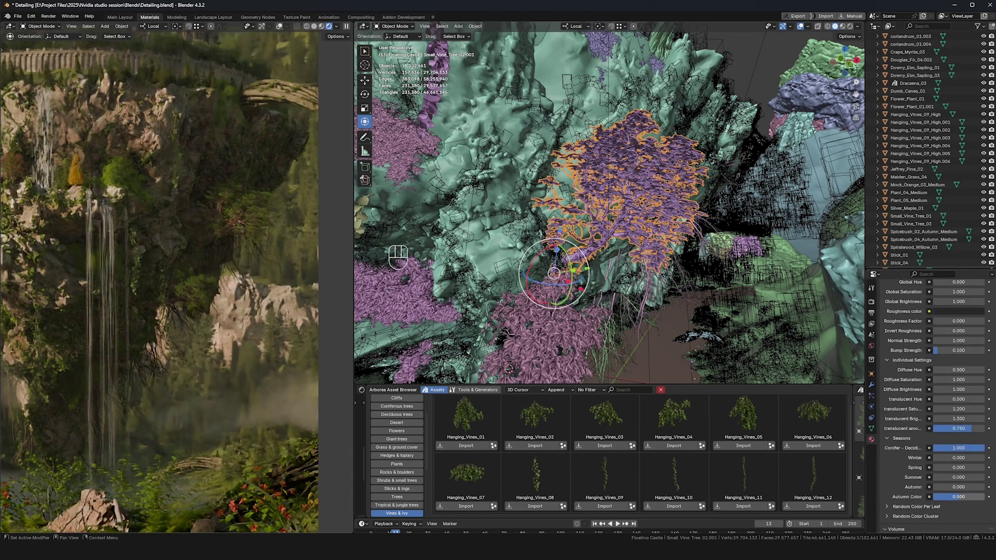
drag(958, 488, 985, 489)
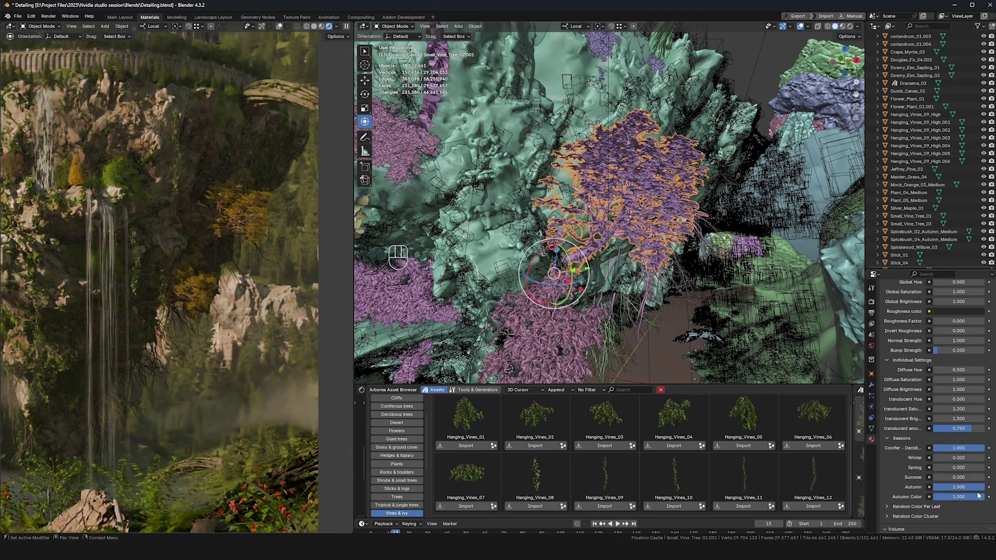
- Scroll through the leaf material settings and check the tree's mesh data properties
scroll(958, 513, up, 3)
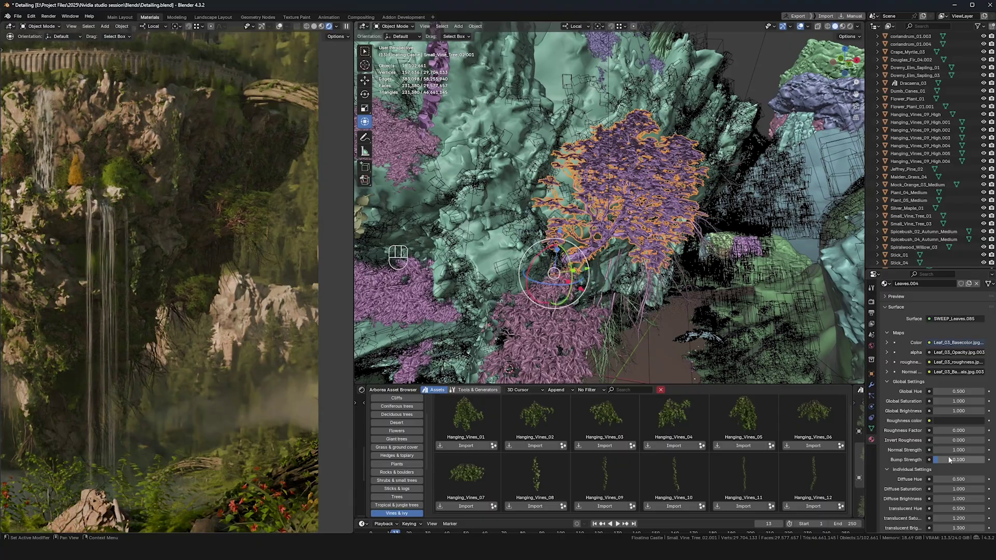
scroll(955, 503, down, 2)
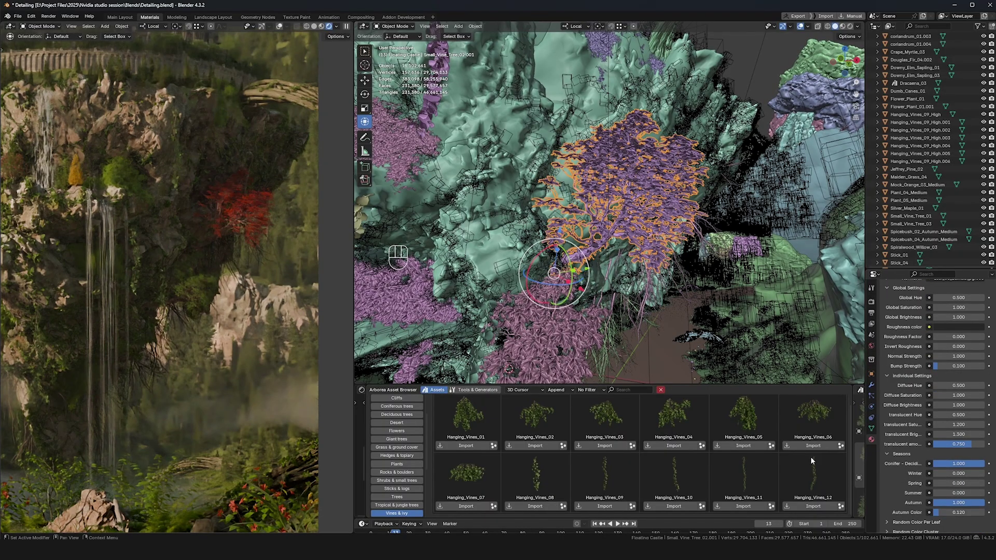
scroll(238, 248, down, 5)
scroll(239, 257, up, 3)
scroll(957, 399, up, 4)
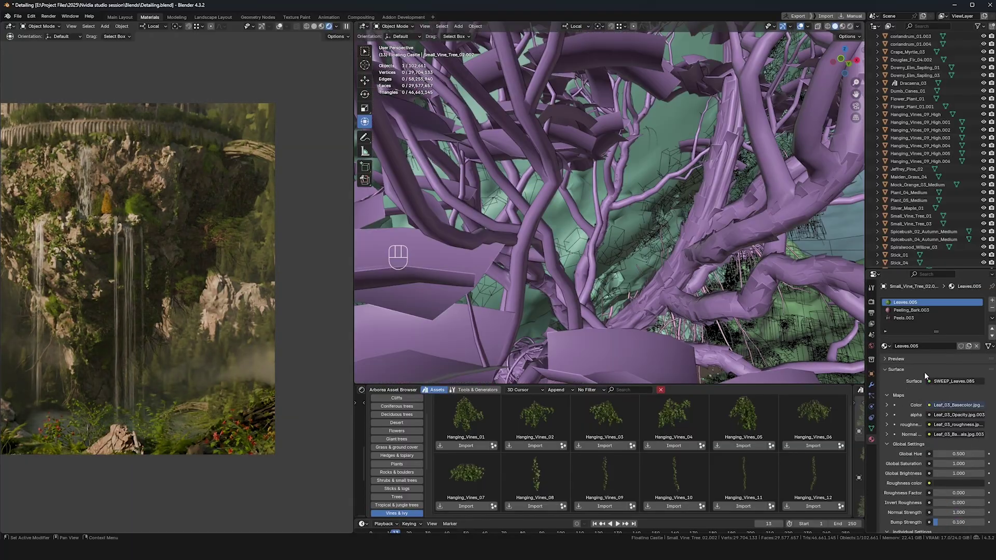
click(871, 428)
click(976, 300)
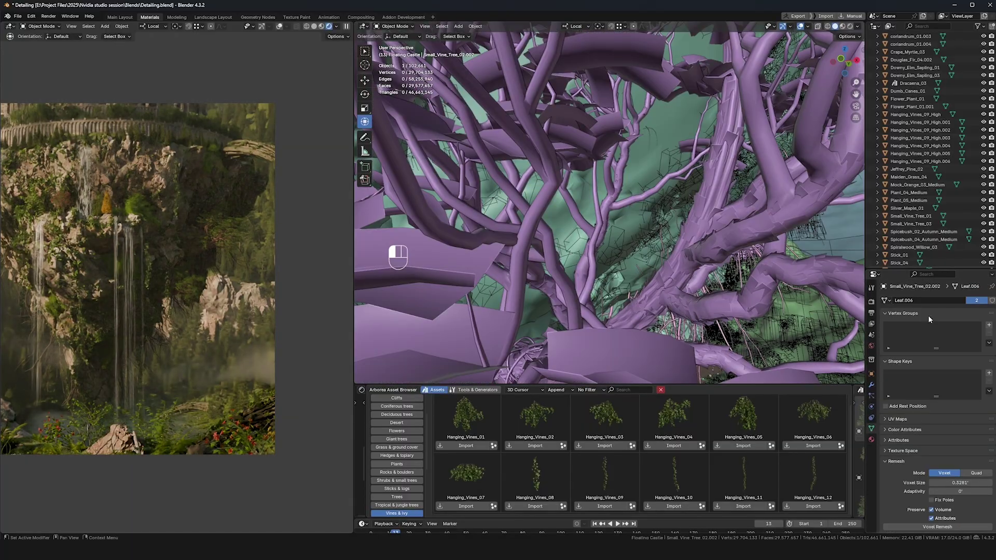
- Back in the leaf material, adjust the Autumn slider and expand the Random Color Cluster settings
click(871, 439)
scroll(933, 374, down, 5)
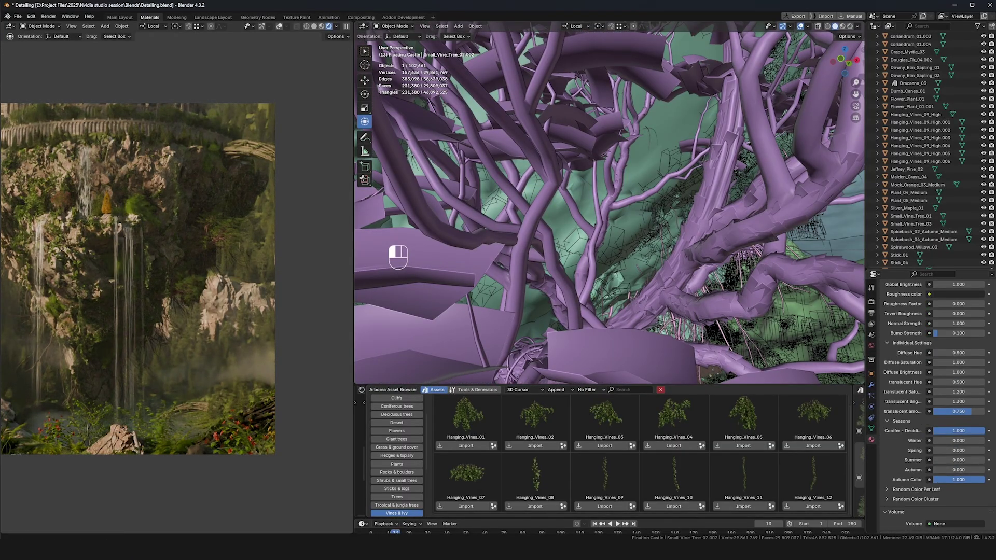
drag(947, 480, 971, 486)
scroll(229, 306, up, 5)
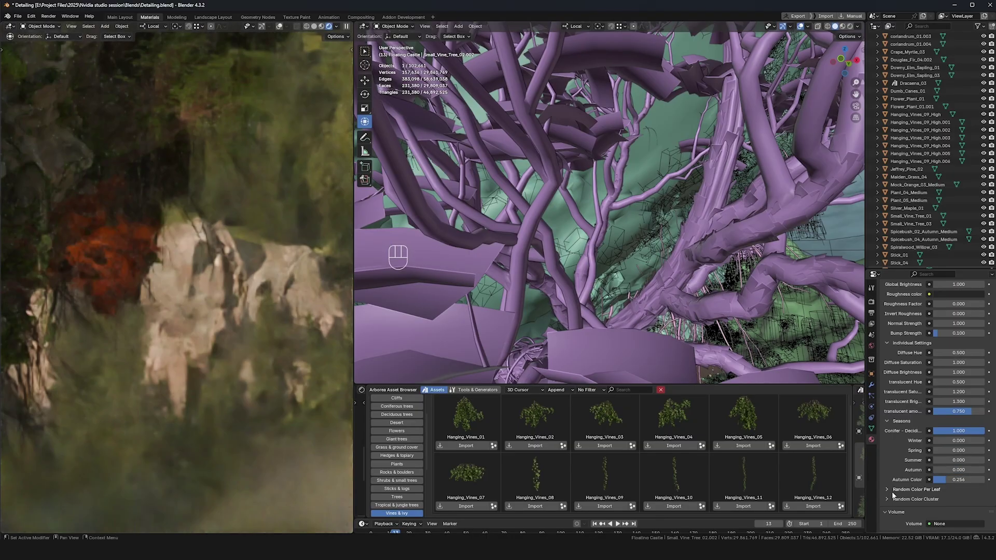
click(916, 499)
scroll(946, 476, down, 4)
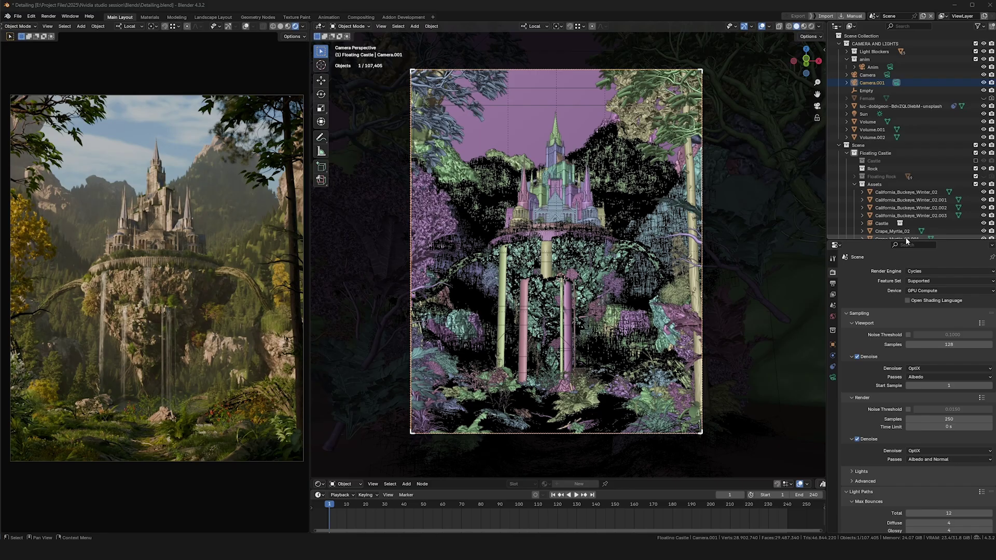
- Enlarge the Outliner and enable viewport visibility for the Female object
drag(906, 240, 921, 353)
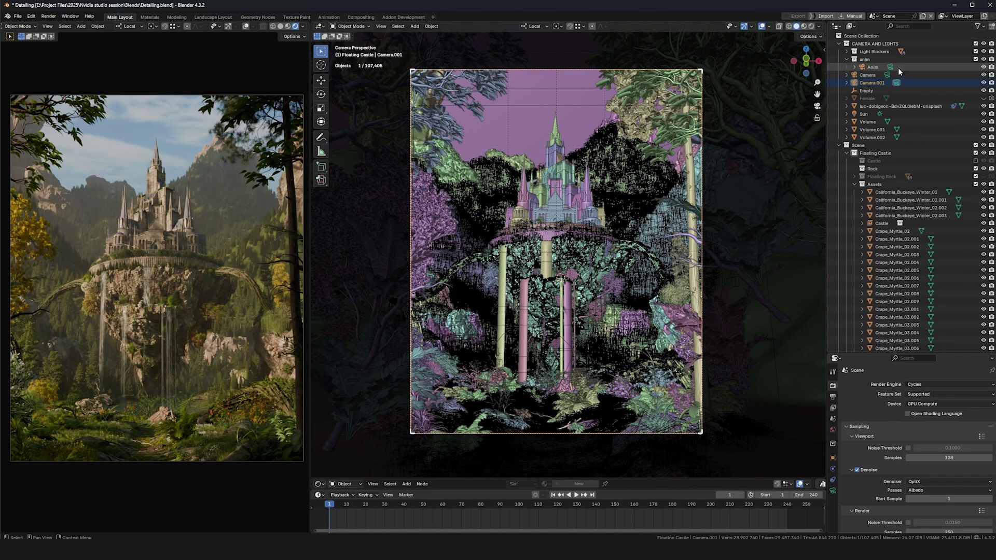
scroll(904, 91, down, 15)
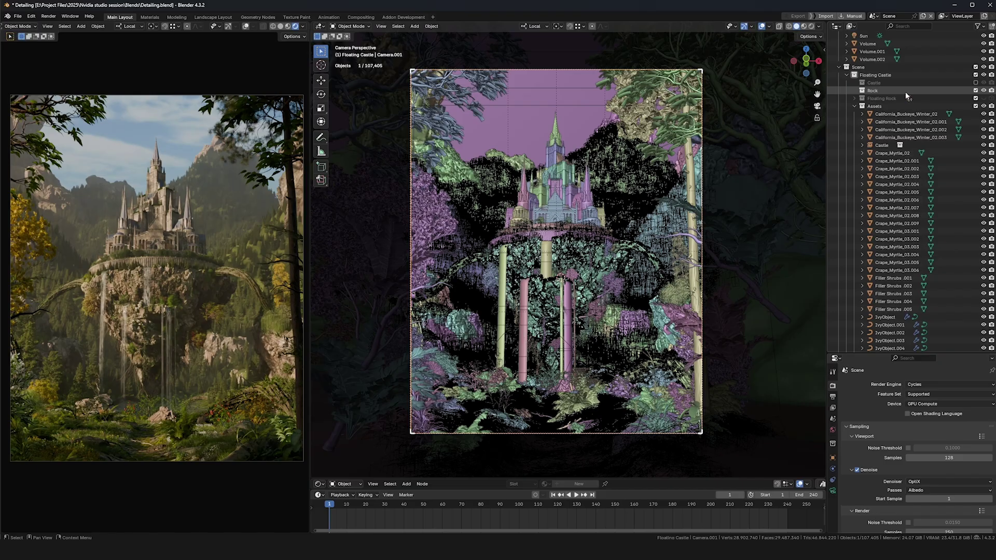
scroll(902, 148, up, 10)
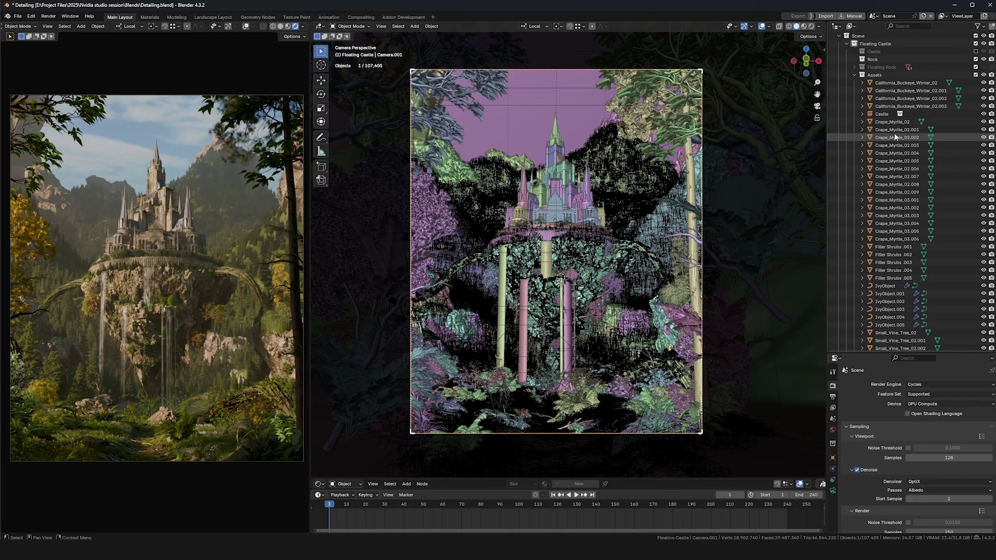
scroll(888, 132, up, 4)
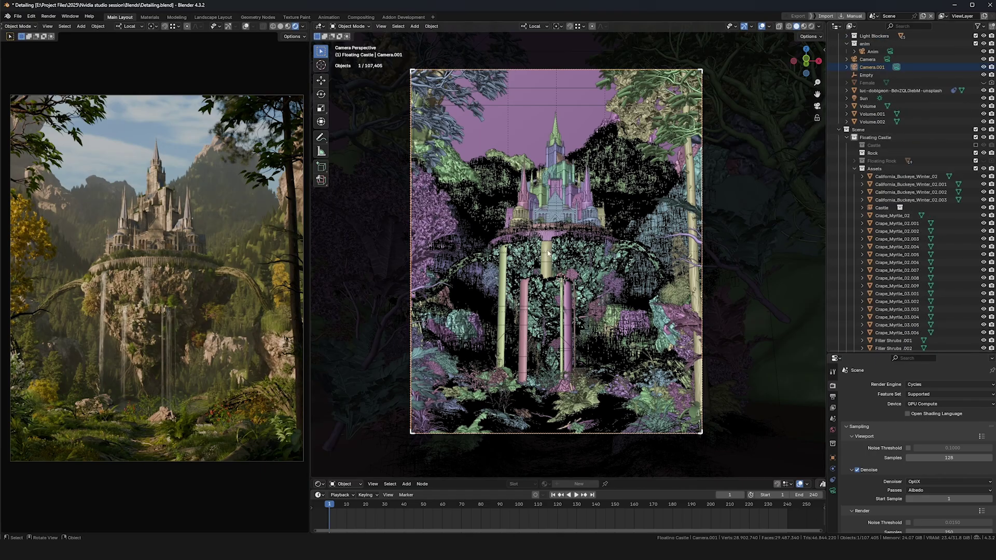
scroll(898, 102, up, 1)
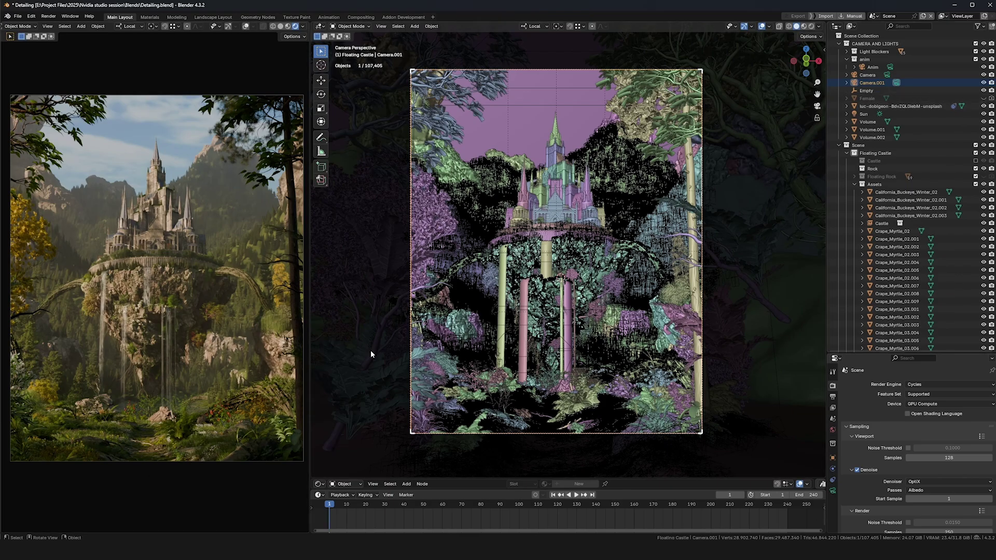
click(991, 99)
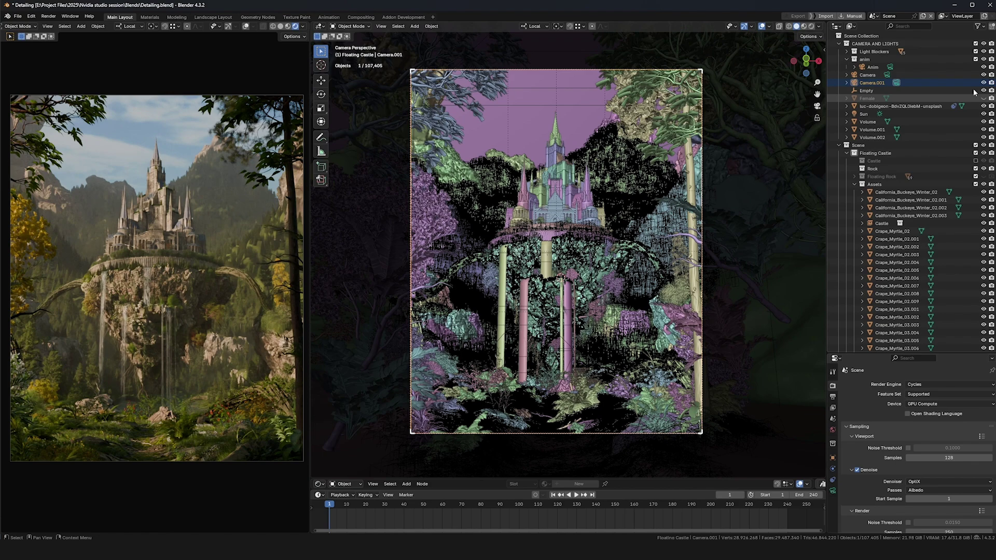
- Expand the Scatter and assets collections, then scroll back to the top of the list
scroll(970, 90, down, 5)
scroll(960, 122, down, 7)
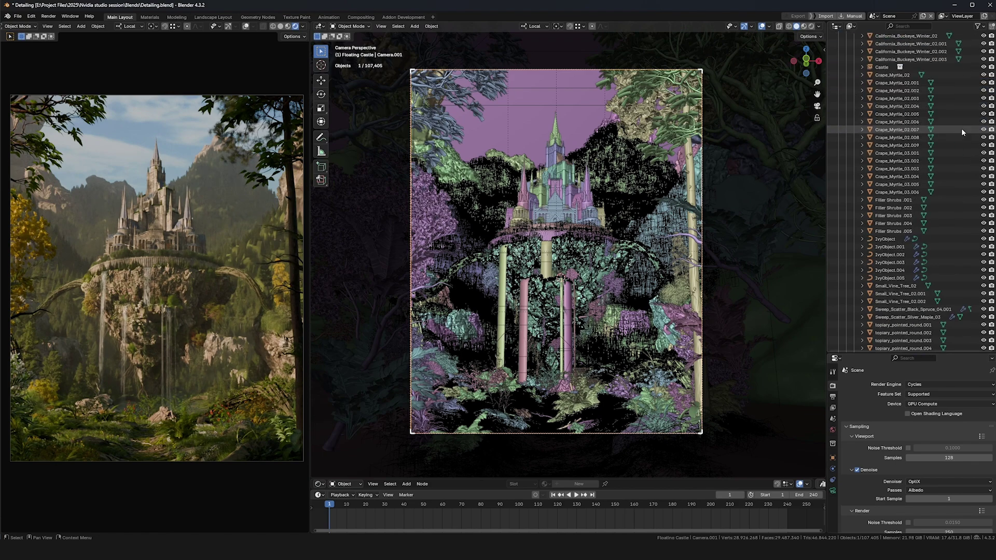
scroll(960, 124, down, 15)
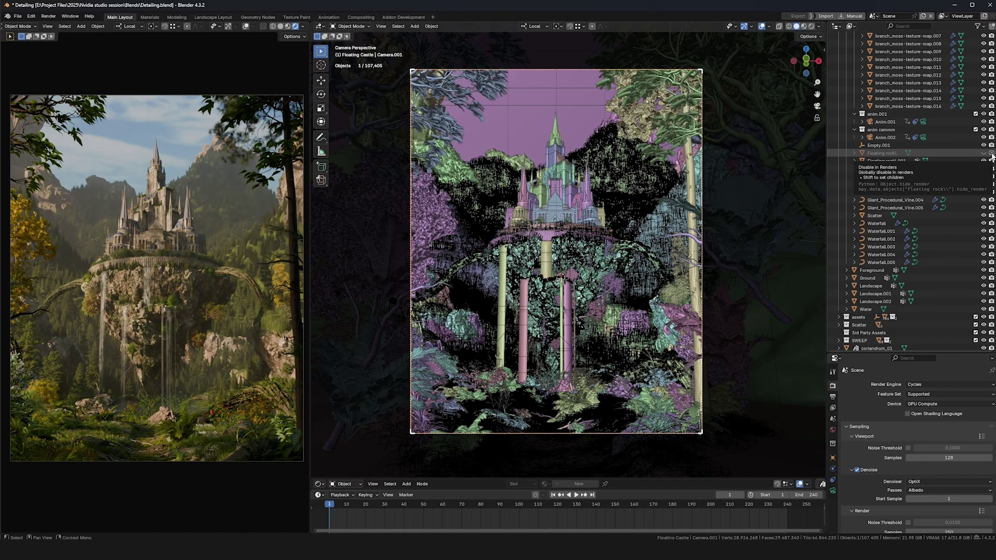
scroll(958, 160, down, 10)
scroll(957, 158, up, 2)
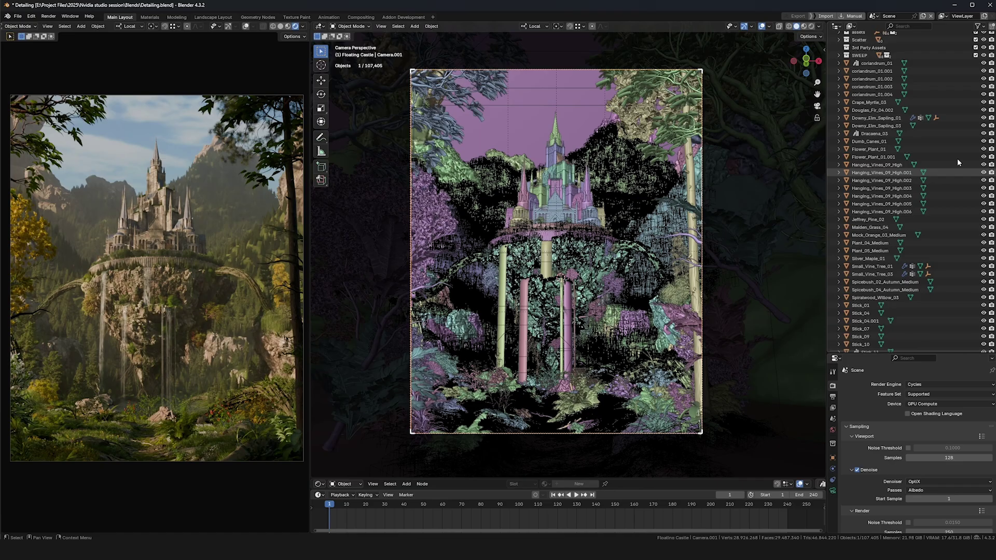
click(839, 102)
click(839, 94)
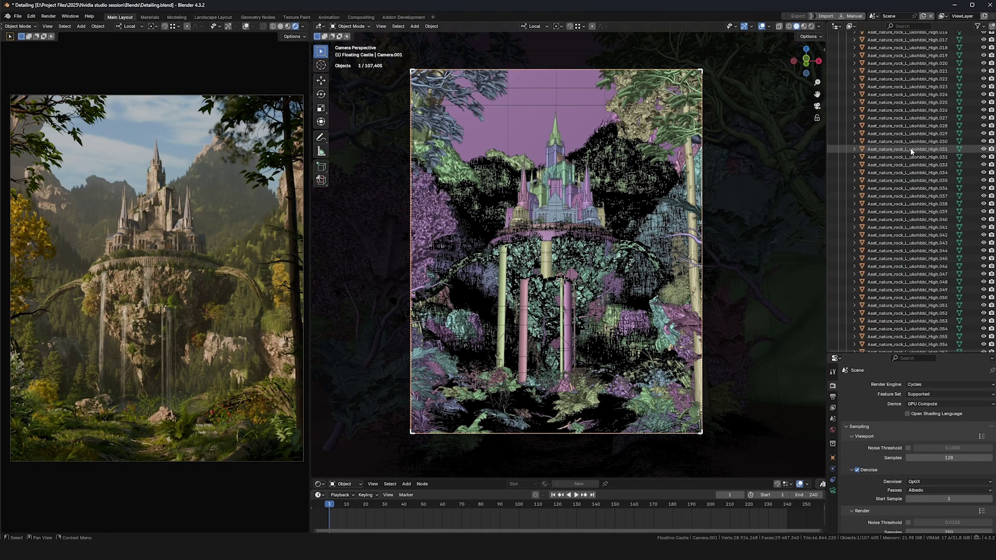
scroll(913, 161, up, 15)
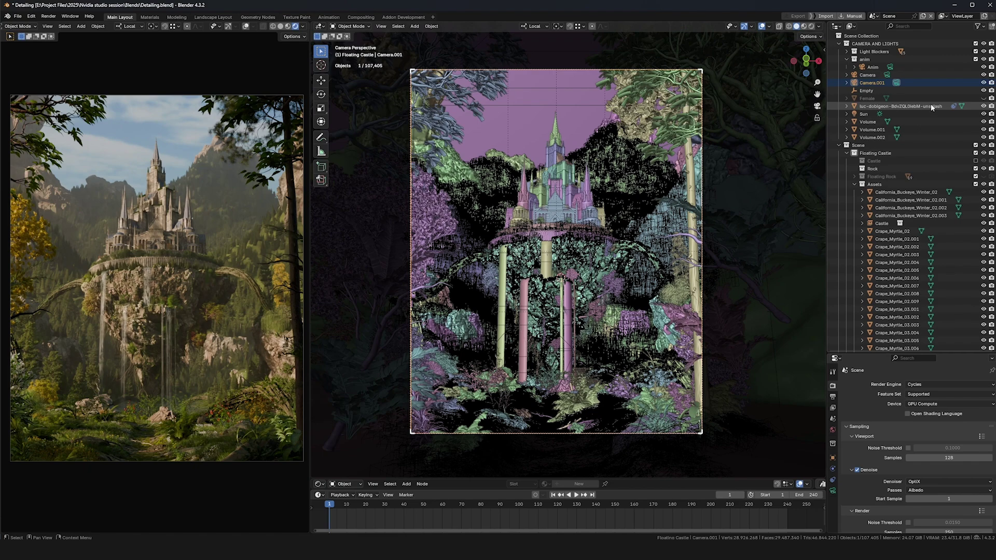
- Raise the Outliner/Properties border so sampling, denoise and light path settings all fit
drag(877, 354, 841, 134)
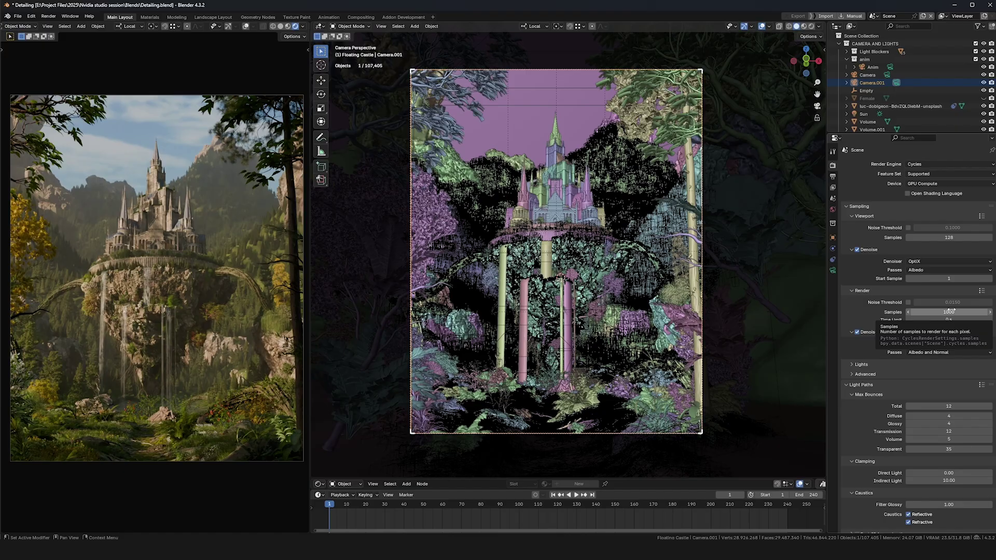
scroll(951, 312, down, 5)
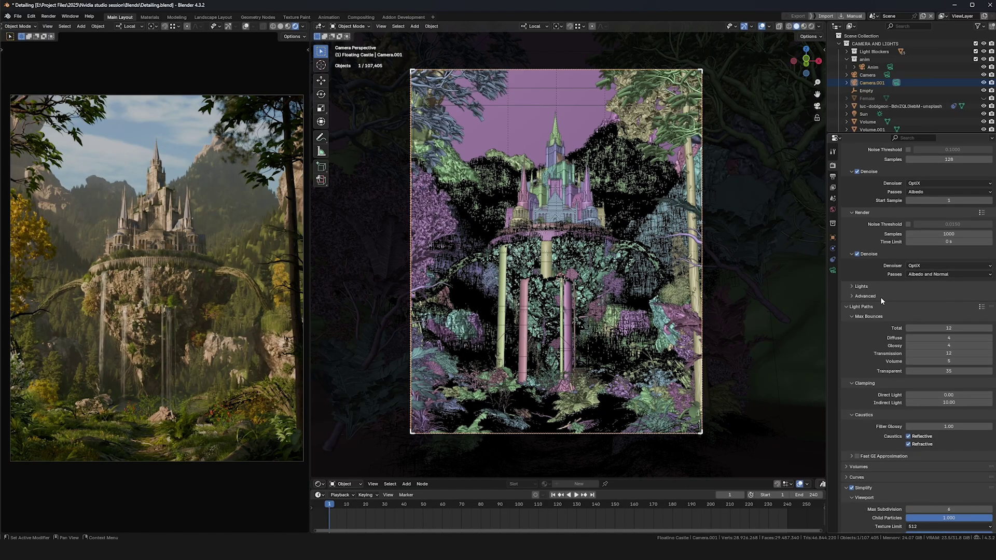
scroll(880, 300, down, 3)
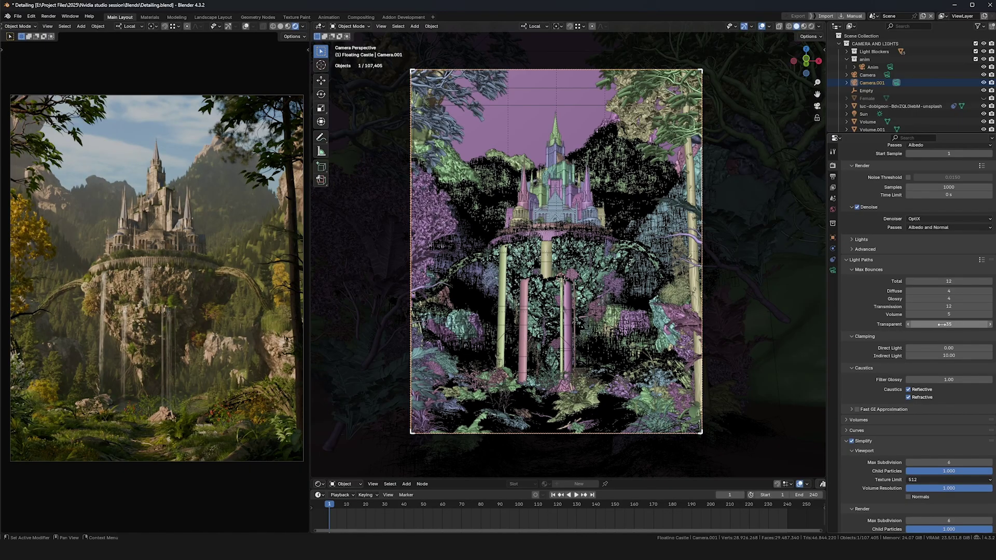
- Compare Transparent max bounces at 0 and 1, then set it to 30
drag(942, 324, 916, 325)
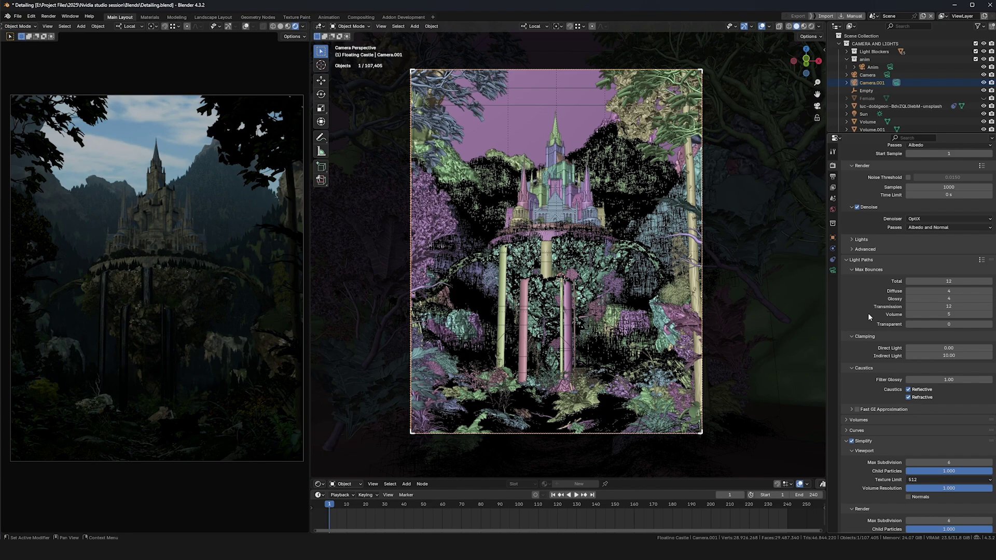
click(989, 324)
scroll(959, 324, up, 3)
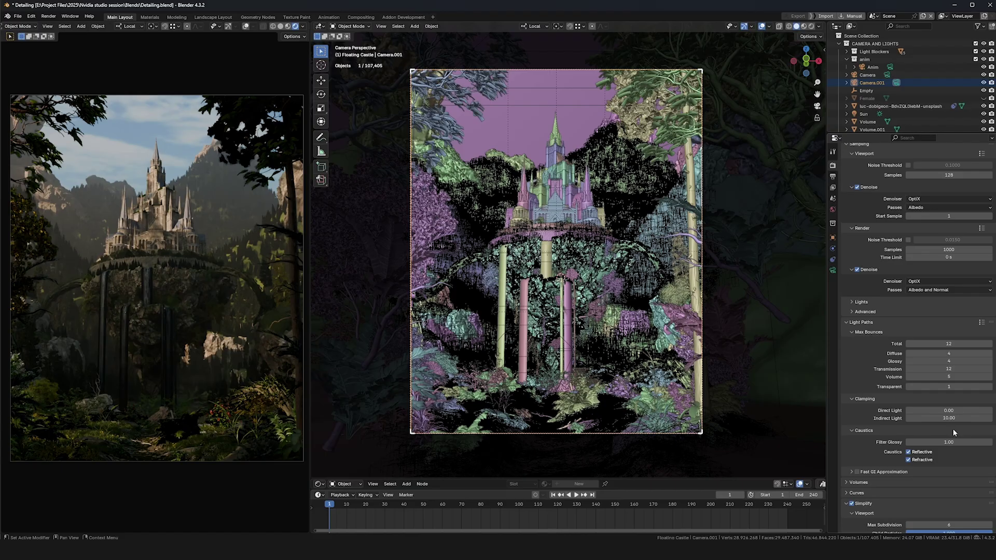
mouse_move(940, 387)
mouse_down()
mouse_move(988, 387)
mouse_move(940, 387)
mouse_move(954, 387)
mouse_up()
click(946, 386)
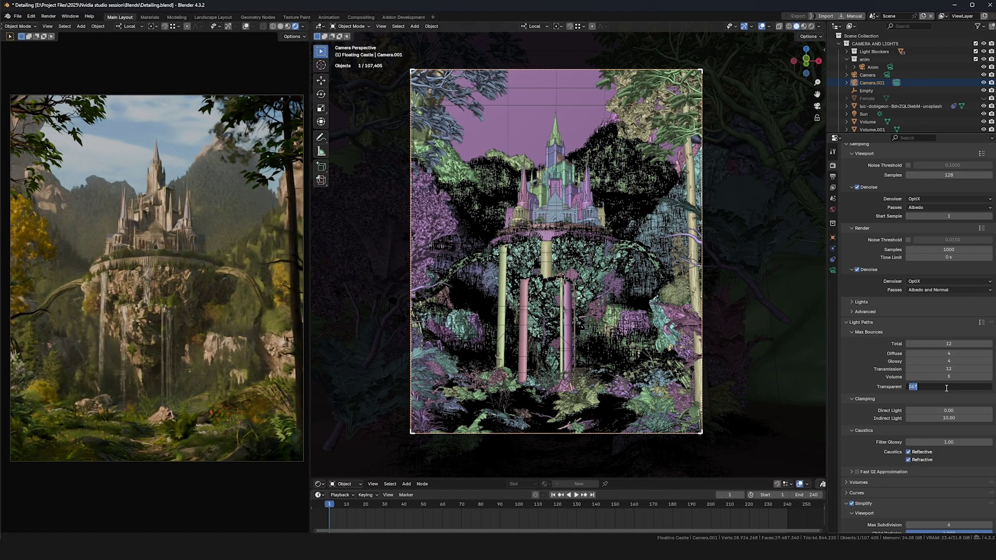
text(30)
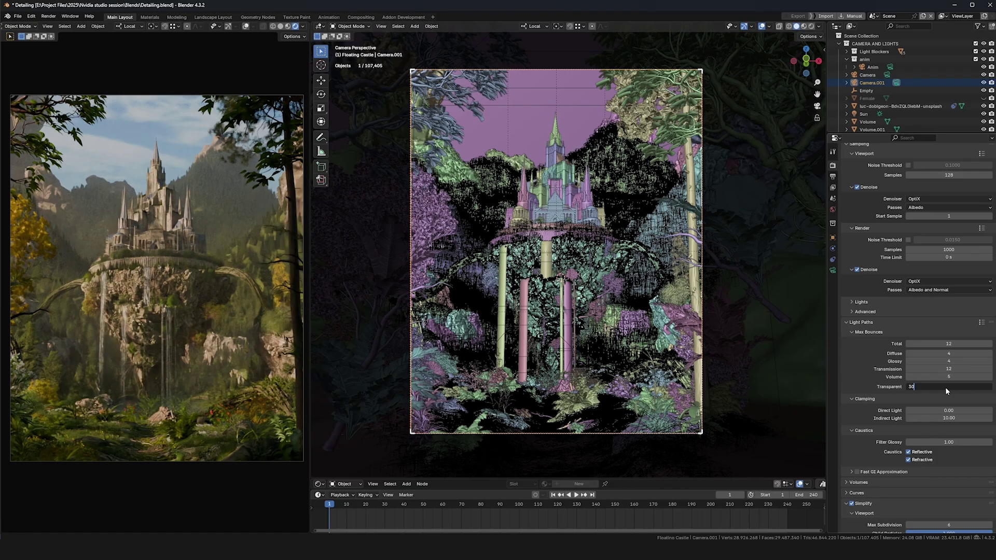
key(Return)
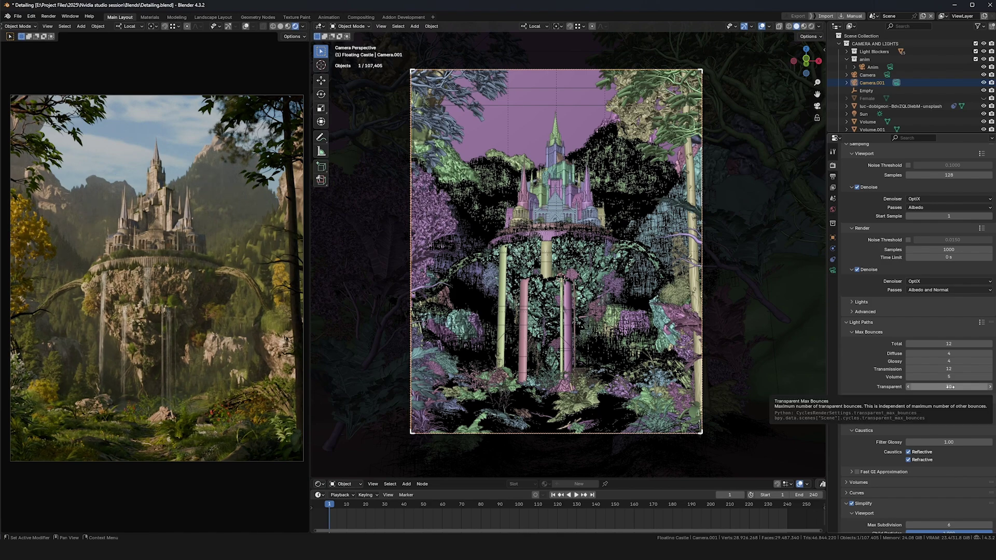
scroll(913, 402, down, 2)
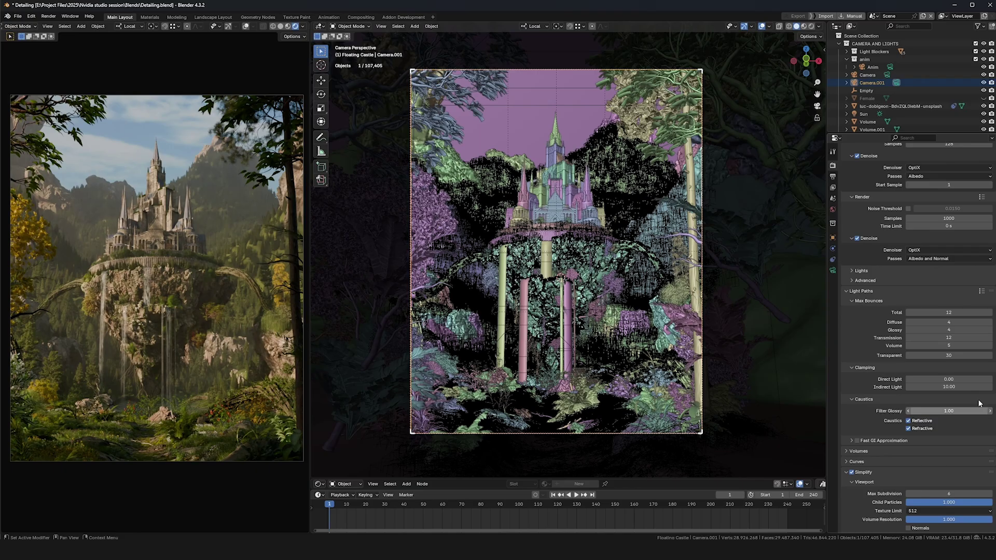
scroll(913, 401, down, 6)
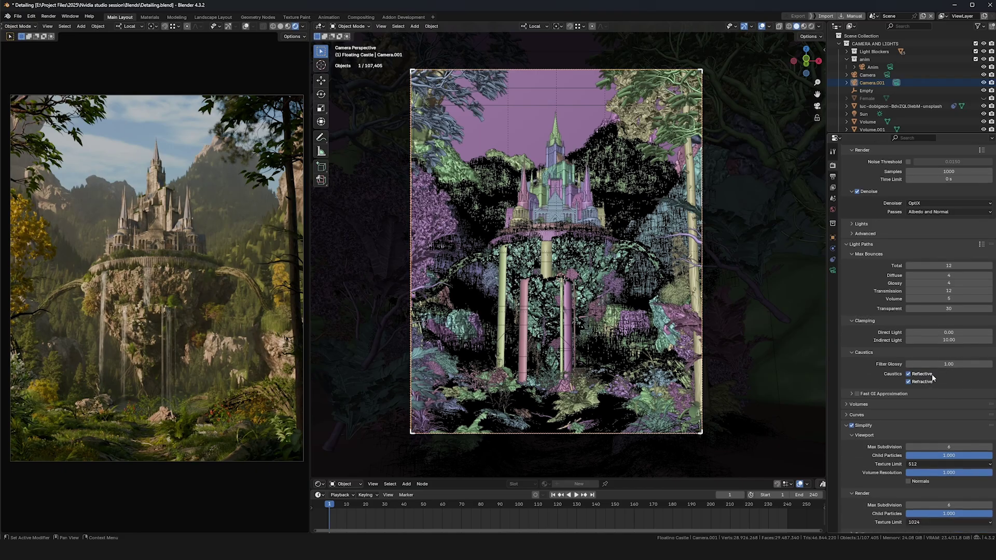
scroll(915, 372, down, 2)
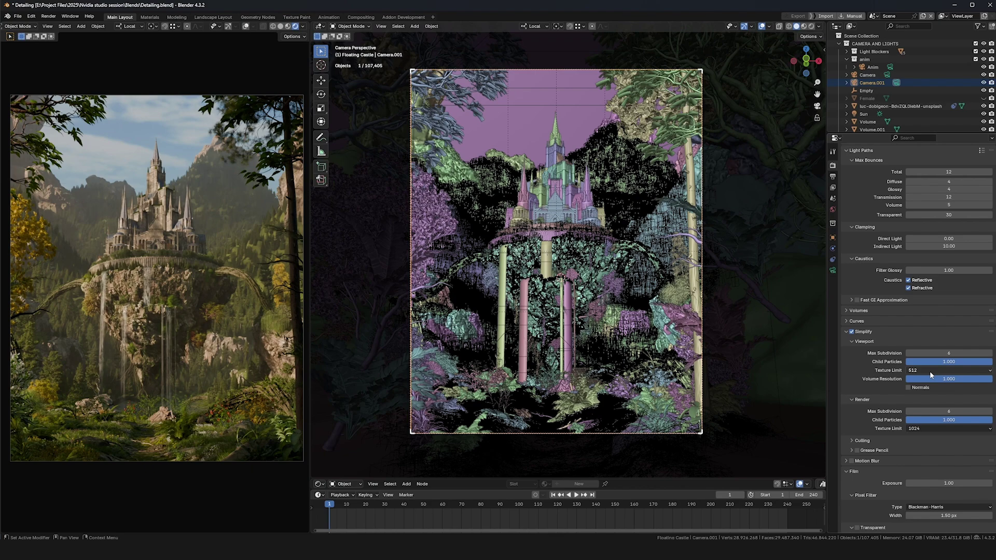
scroll(918, 394, down, 3)
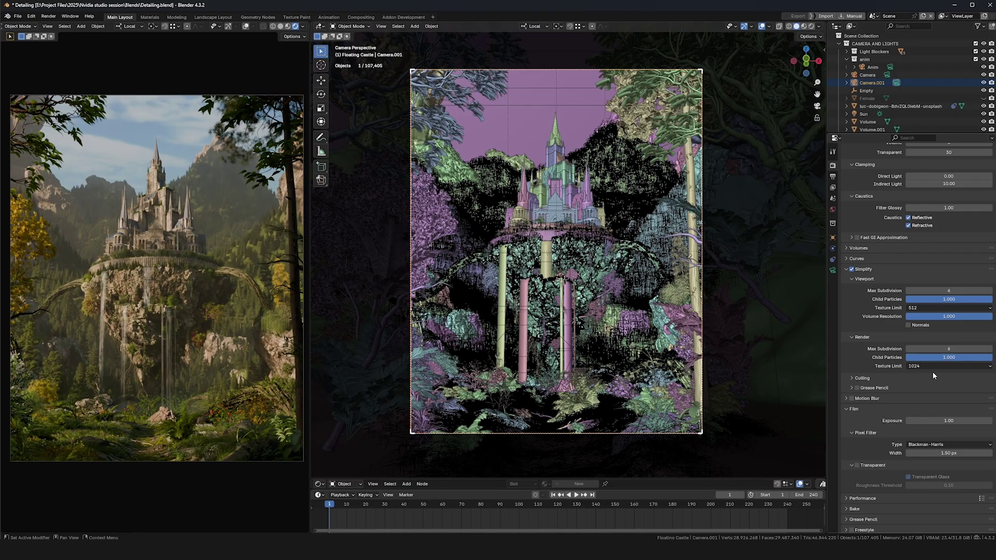
scroll(932, 371, down, 2)
scroll(932, 356, down, 3)
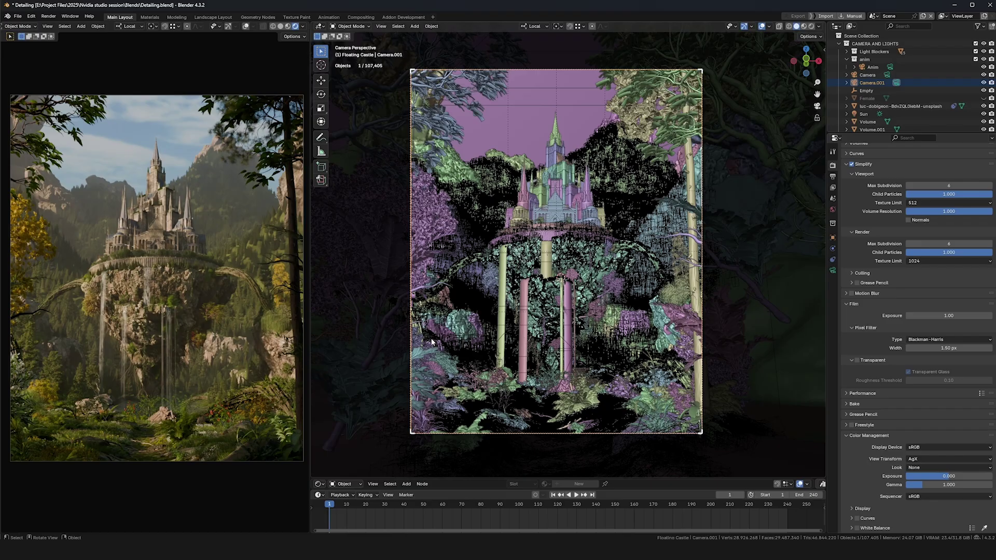
scroll(896, 255, up, 15)
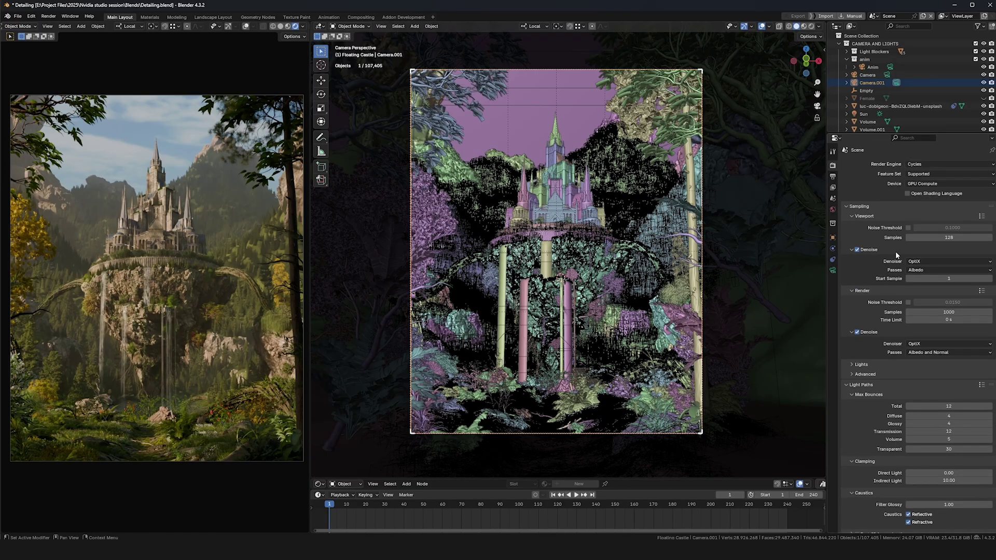
- Check the 4000 × 5000 px PNG output and adjust the resolution percentage slider
click(833, 177)
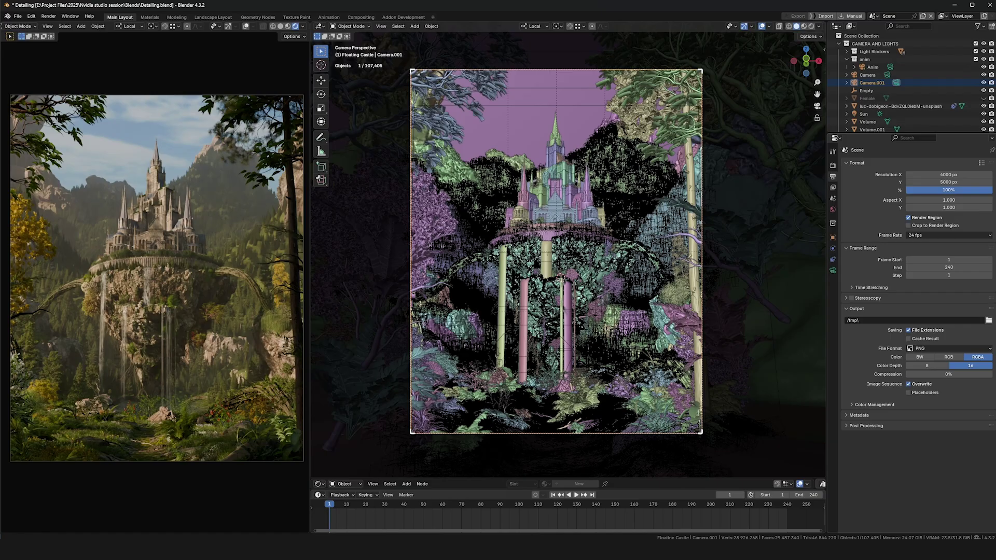
drag(949, 190, 976, 182)
- Tick the Ambient Occlusion light pass in View Layer Properties, then view the camera's object properties
click(832, 188)
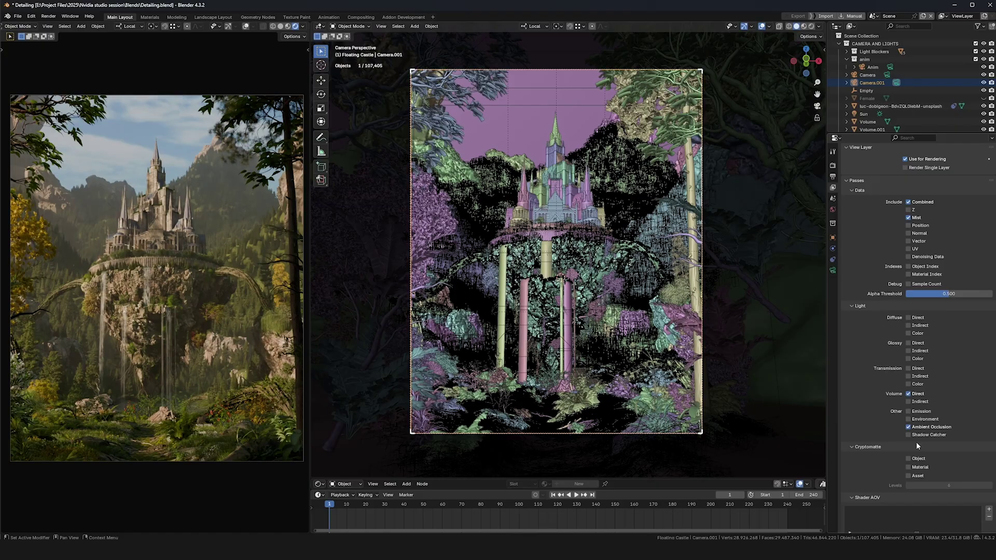
click(908, 427)
click(832, 198)
click(832, 237)
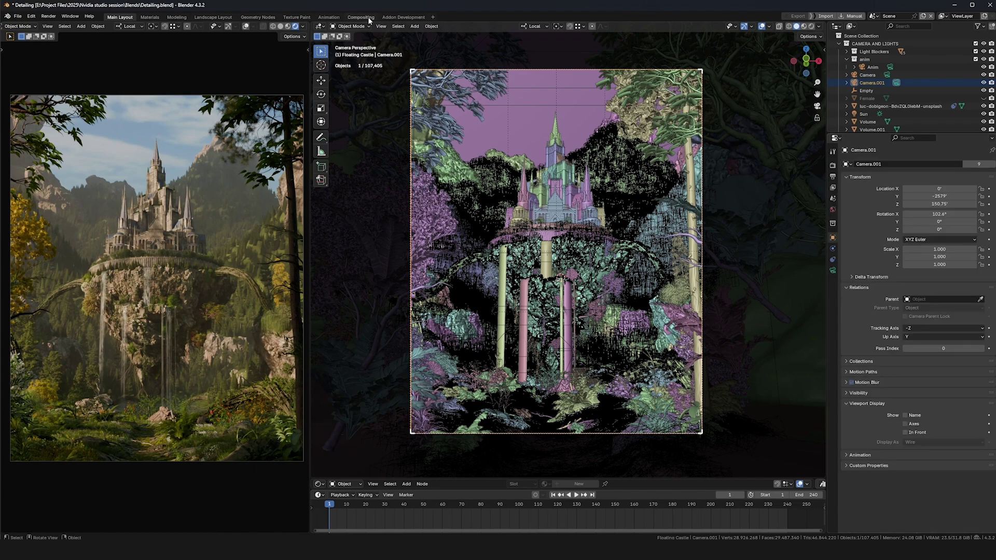
click(369, 20)
scroll(450, 263, up, 3)
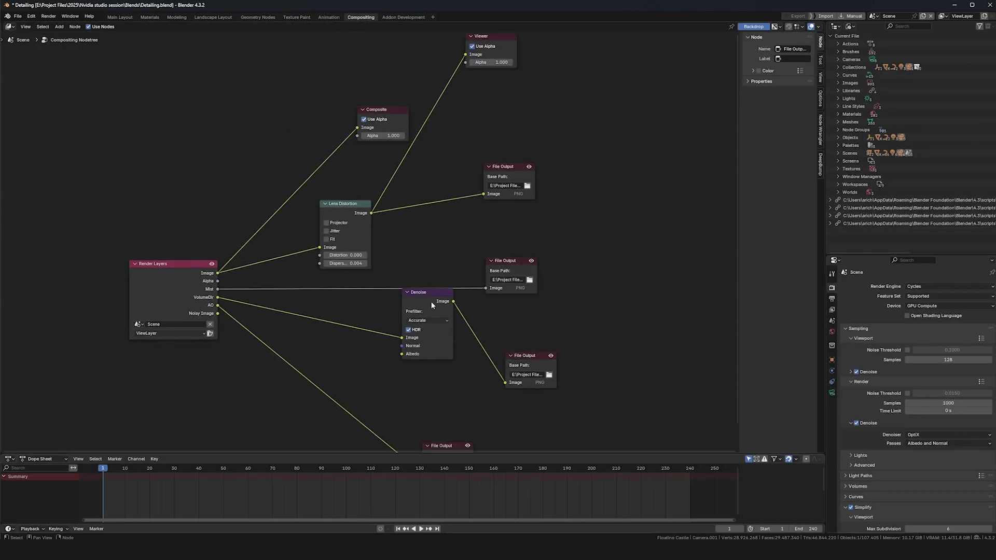
drag(431, 301, 398, 316)
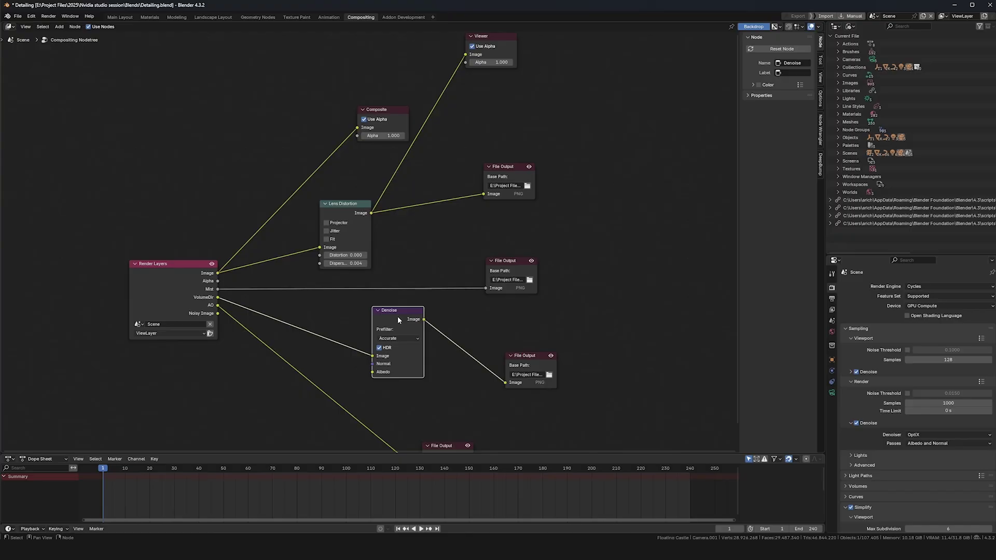
scroll(441, 291, down, 7)
scroll(466, 273, up, 6)
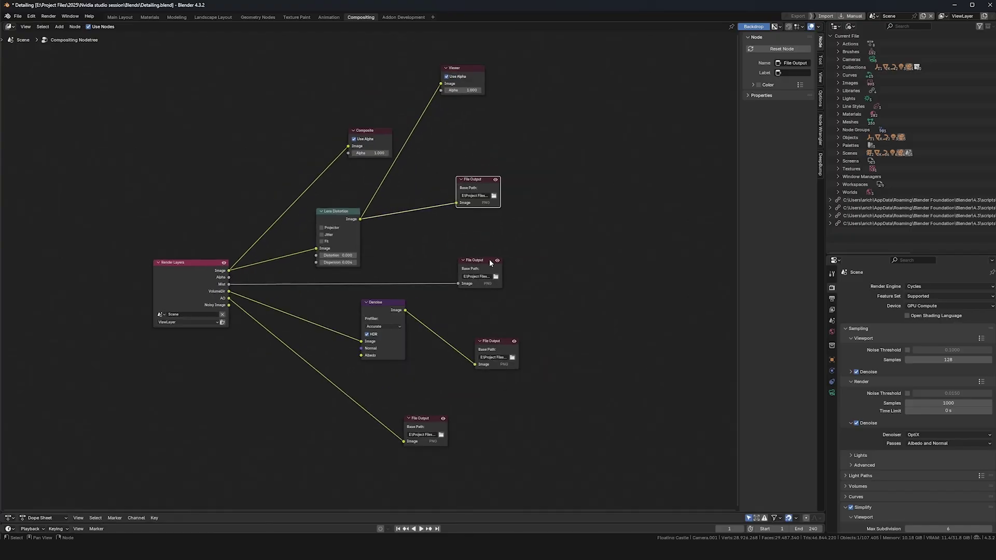
middle_drag(487, 260, 435, 321)
mouse_move(437, 240)
mouse_down()
mouse_move(432, 202)
mouse_move(439, 226)
mouse_up()
right_click(439, 226)
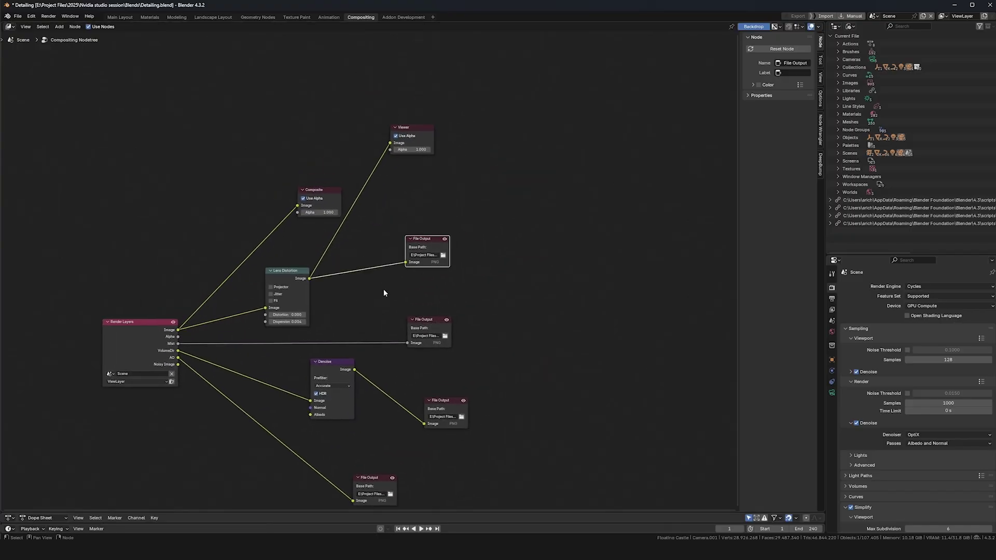
middle_drag(209, 391, 208, 324)
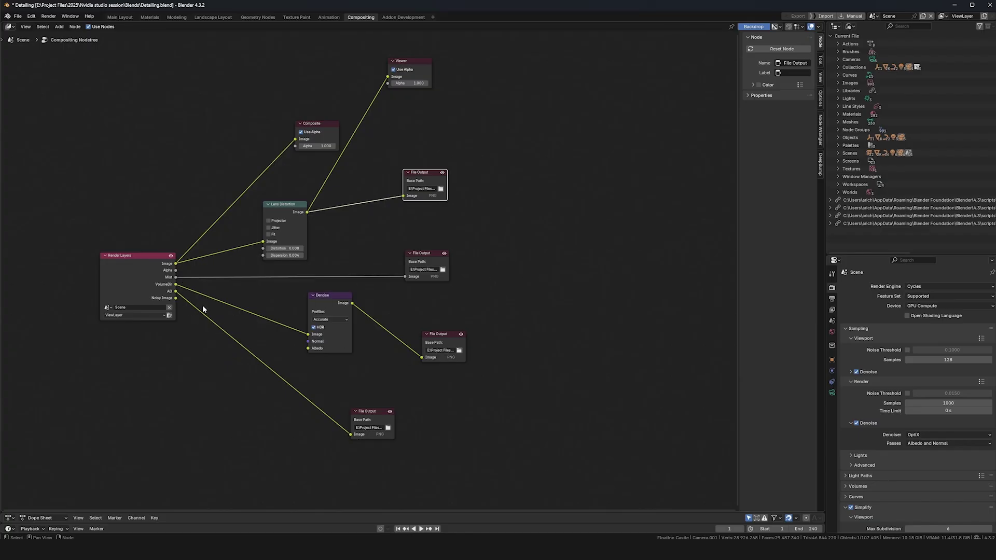
key(g)
right_click(430, 175)
click(441, 189)
drag(511, 115, 544, 132)
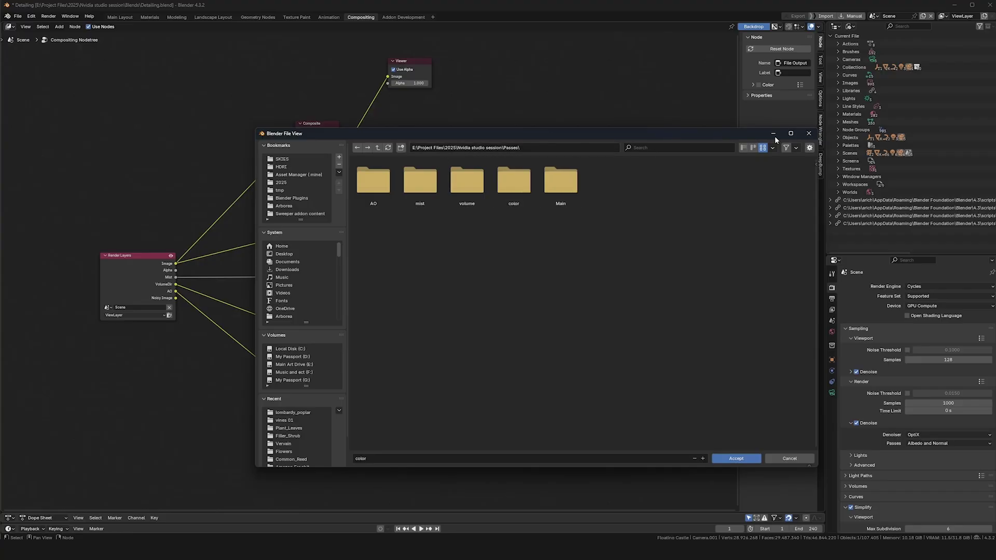
click(808, 133)
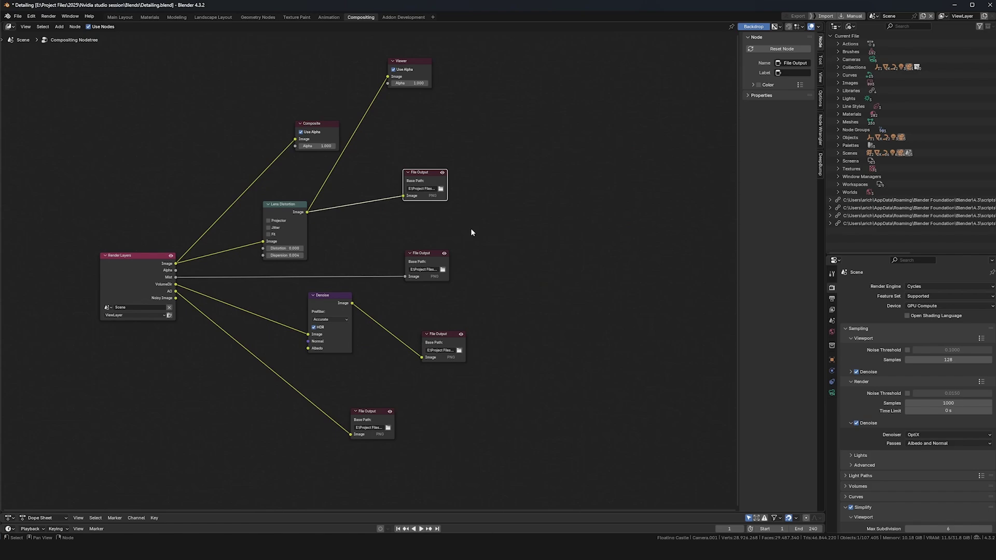
click(441, 189)
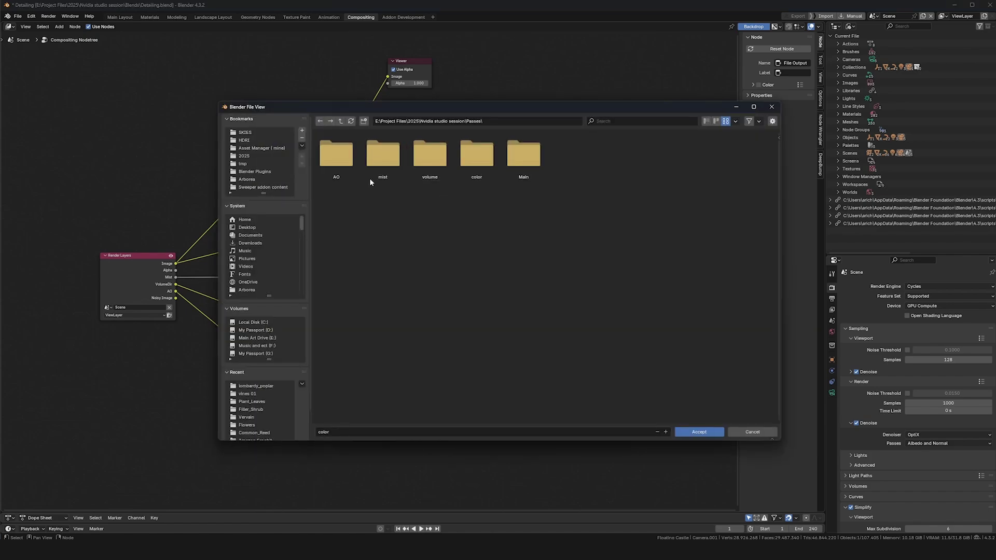
click(772, 107)
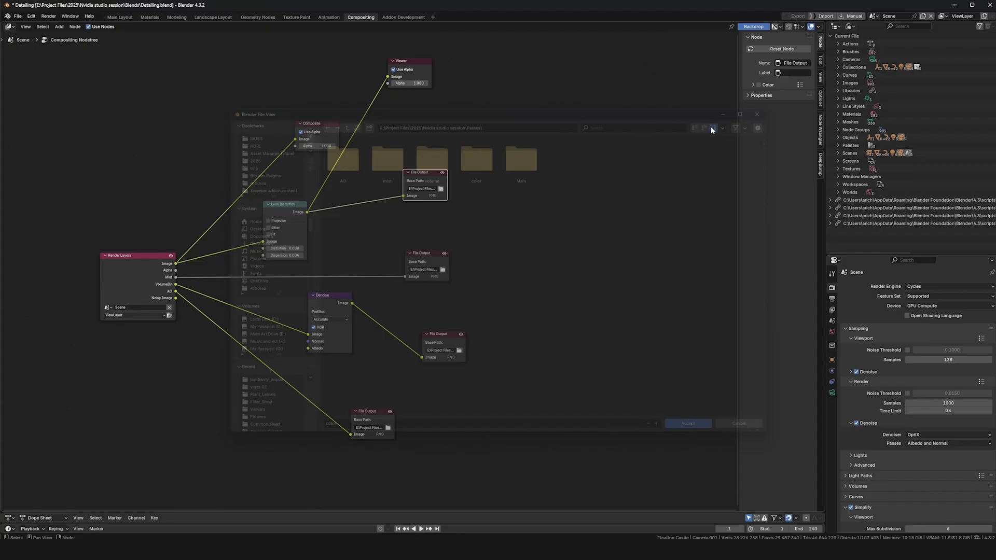
click(443, 270)
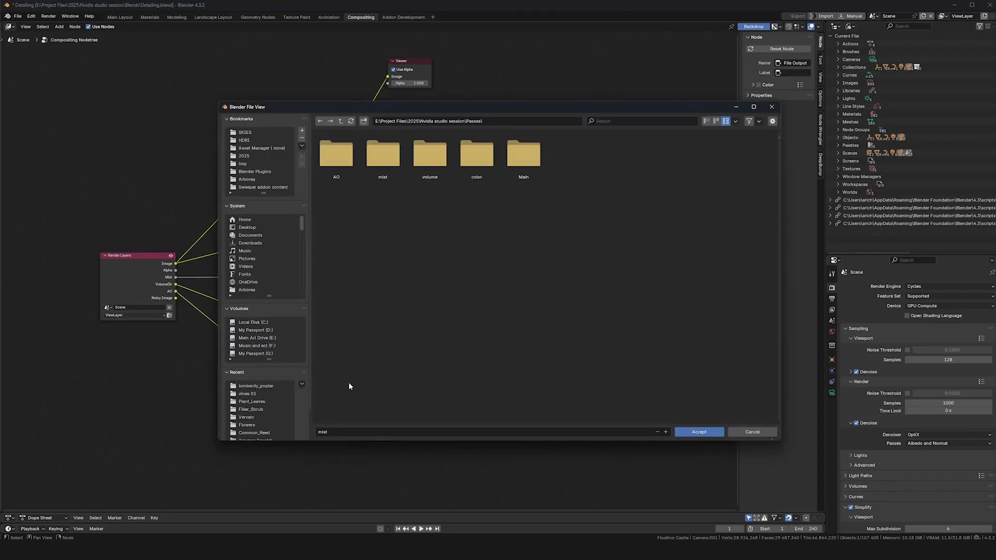
click(772, 107)
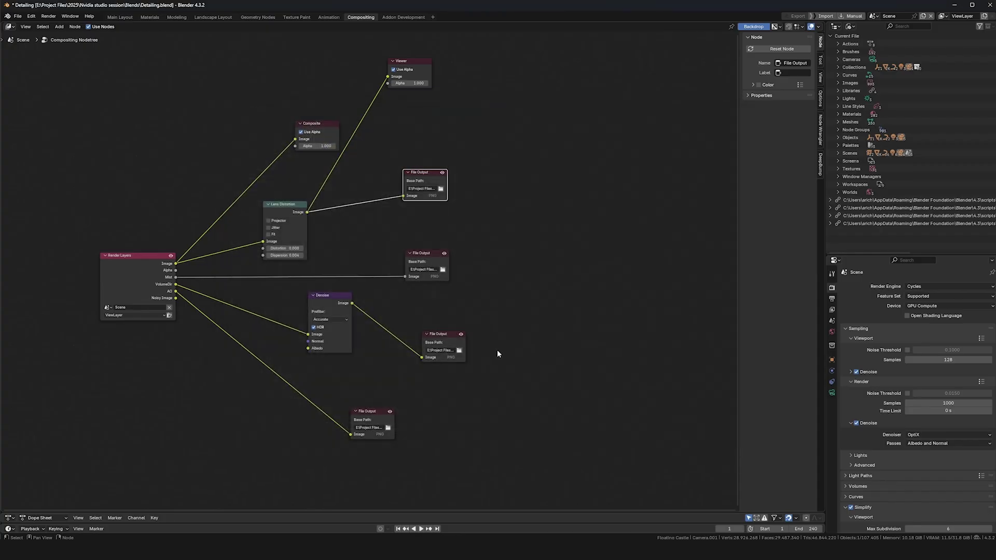
click(459, 352)
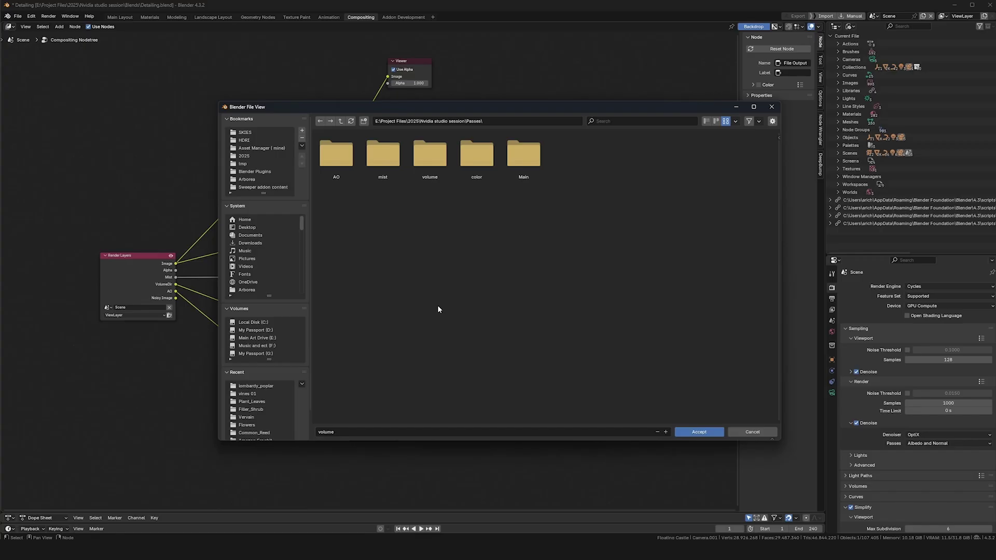
click(772, 108)
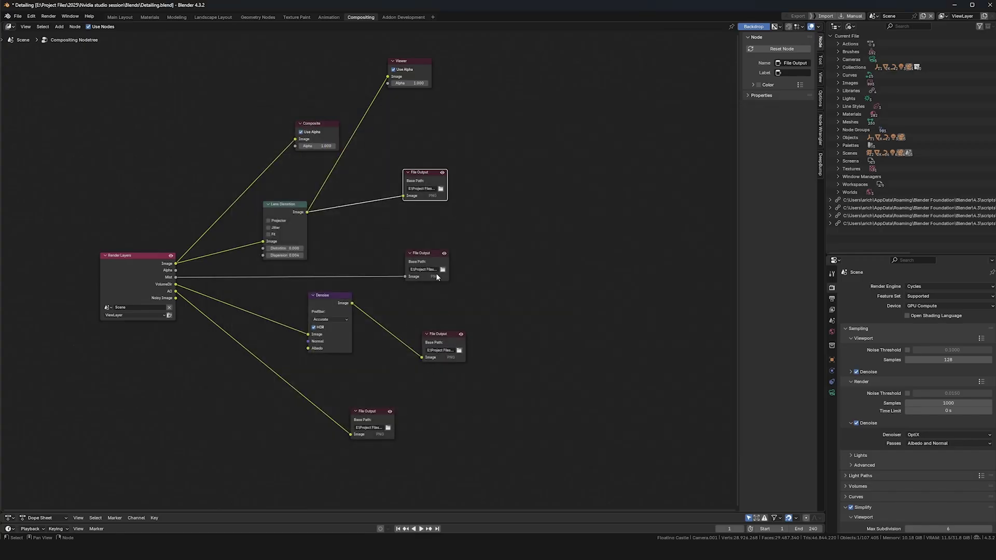
click(439, 191)
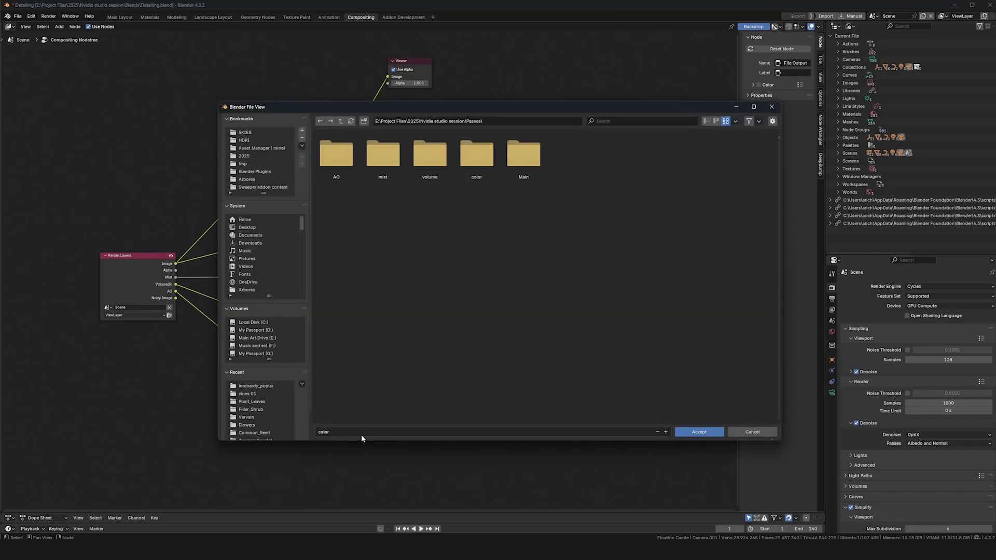
click(748, 430)
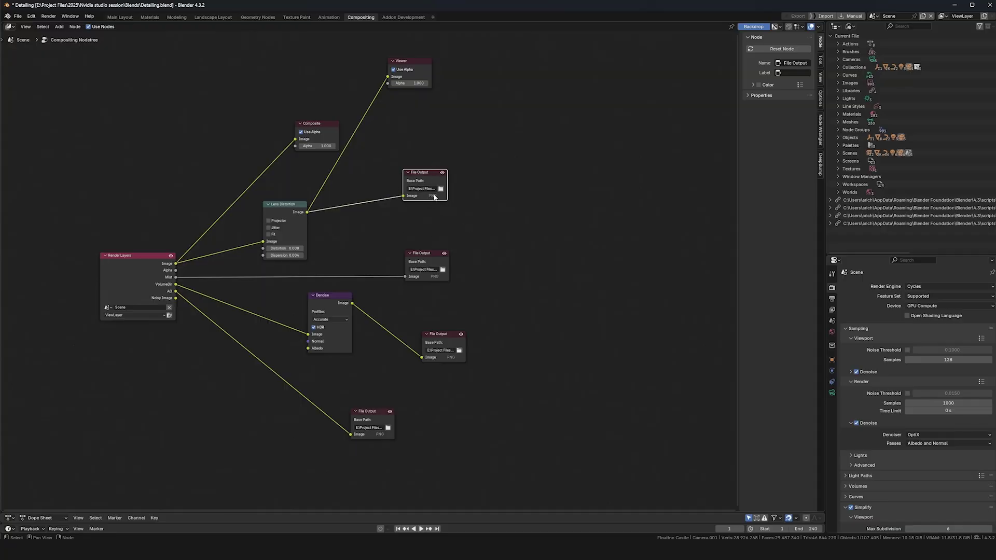
click(447, 262)
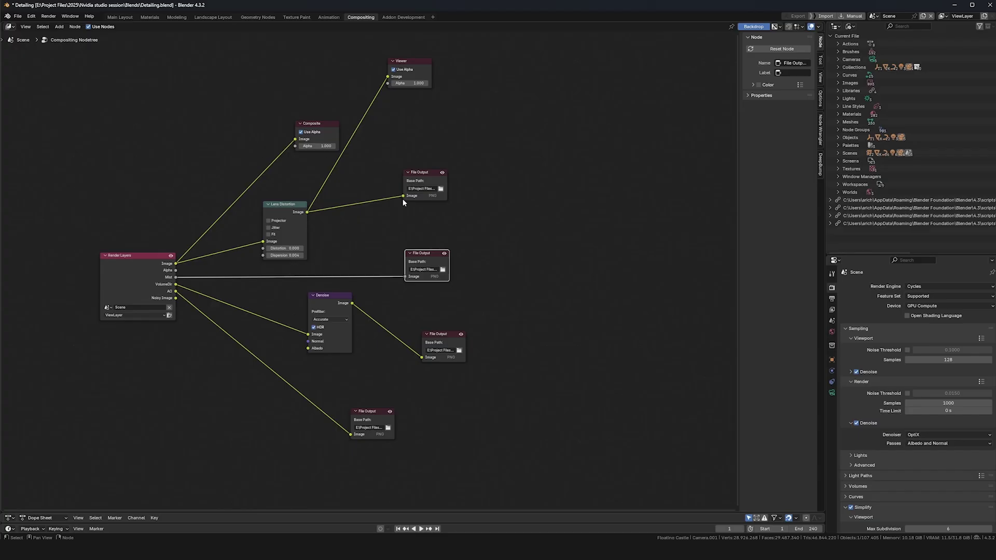
- Reposition and zoom in on the Lens Distortion node, with the Final.jpg viewer in the lower half
middle_drag(403, 203, 591, 229)
scroll(580, 262, up, 7)
middle_drag(571, 272, 413, 270)
mouse_move(408, 210)
mouse_down()
mouse_move(398, 191)
mouse_move(407, 209)
mouse_up()
drag(430, 207, 473, 208)
scroll(466, 231, up, 4)
middle_drag(466, 231, 425, 208)
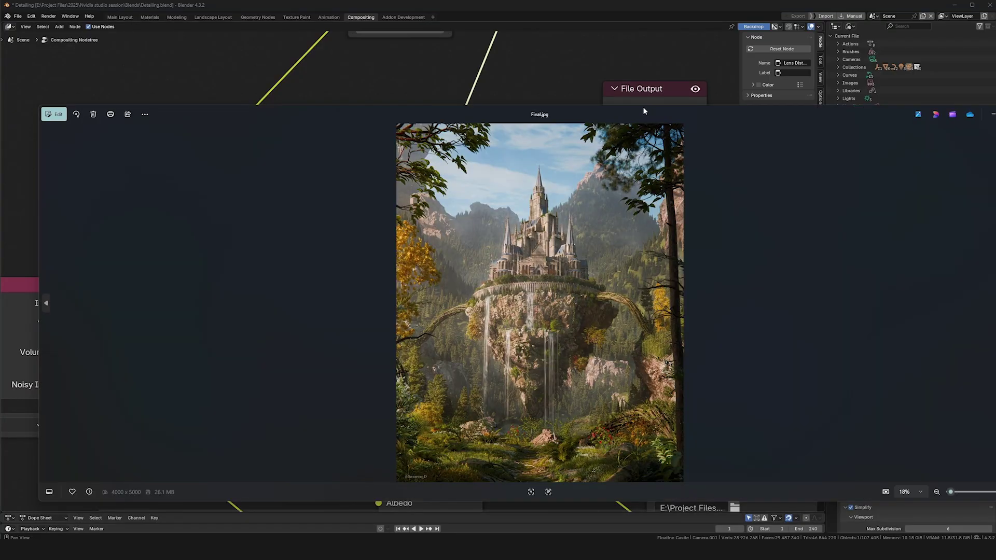
drag(644, 110, 655, 317)
- Maximise Final.jpg, zoom into the foreground flowers and plants, zoom back out, and close Photos
drag(459, 316, 408, 134)
scroll(616, 434, up, 3)
scroll(616, 435, up, 5)
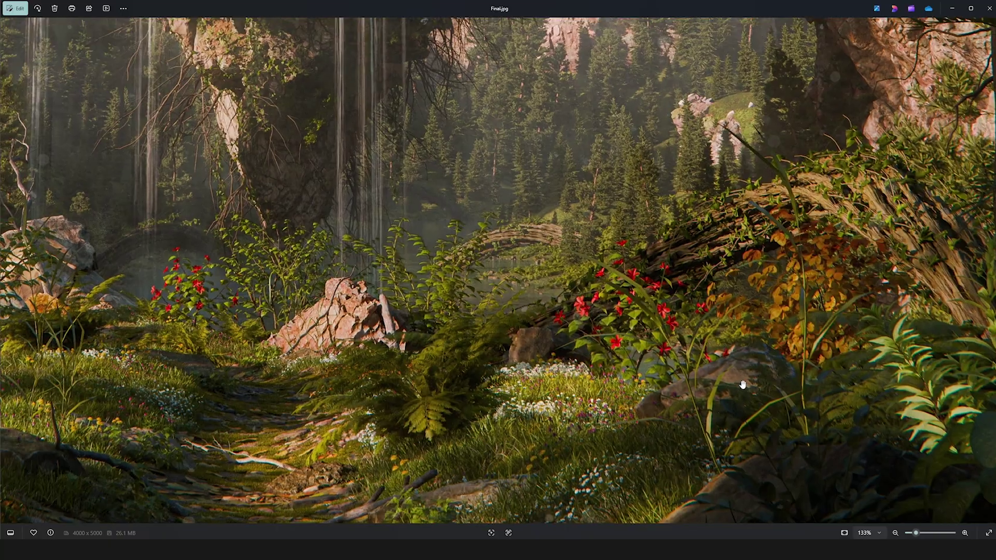
drag(743, 385, 509, 355)
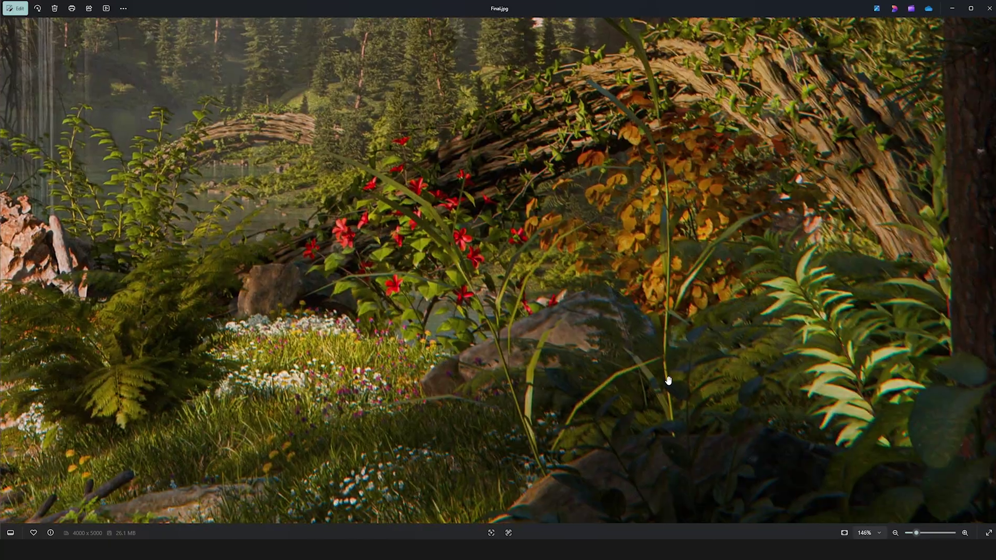
scroll(667, 380, up, 3)
drag(580, 443, 565, 365)
scroll(565, 365, up, 2)
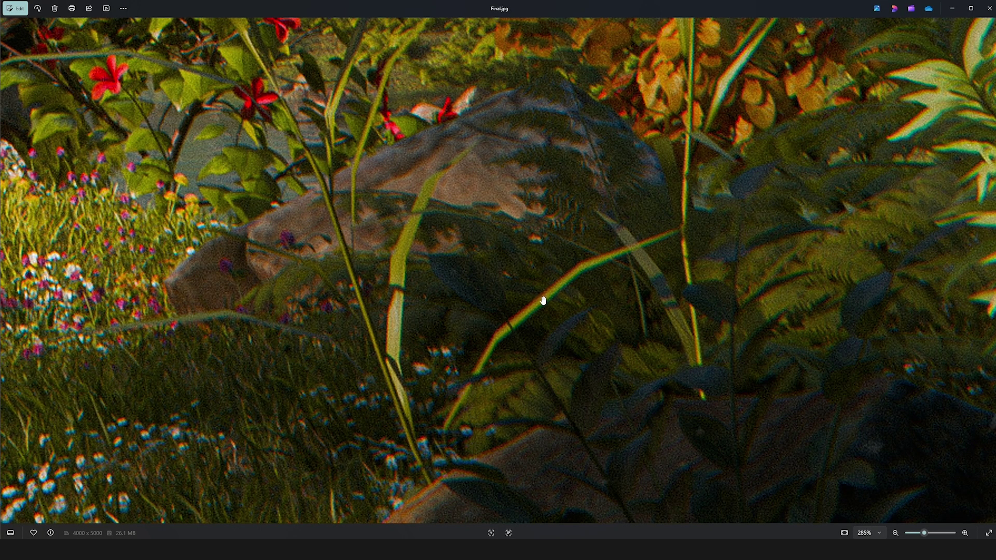
scroll(651, 231, down, 3)
scroll(524, 211, down, 1)
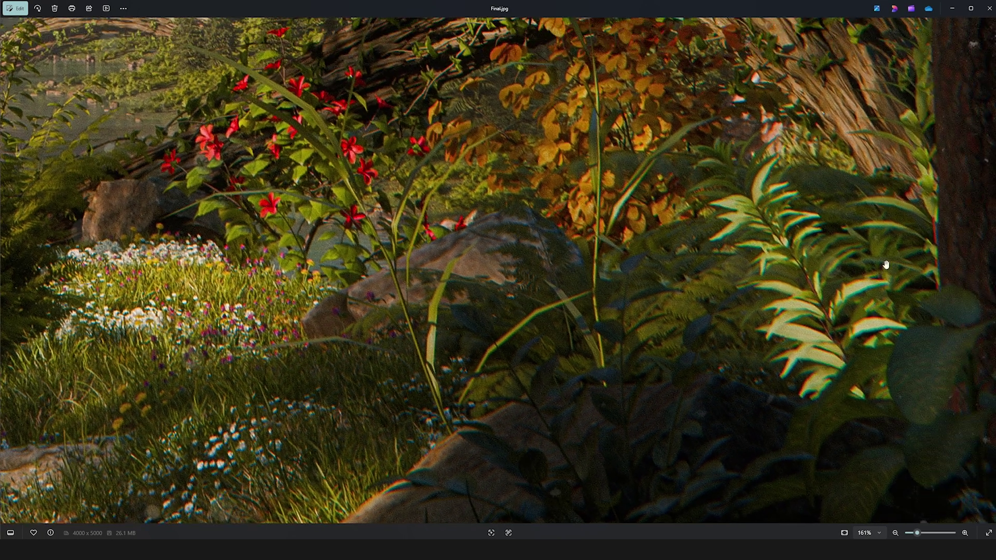
scroll(907, 285, up, 3)
scroll(908, 306, down, 6)
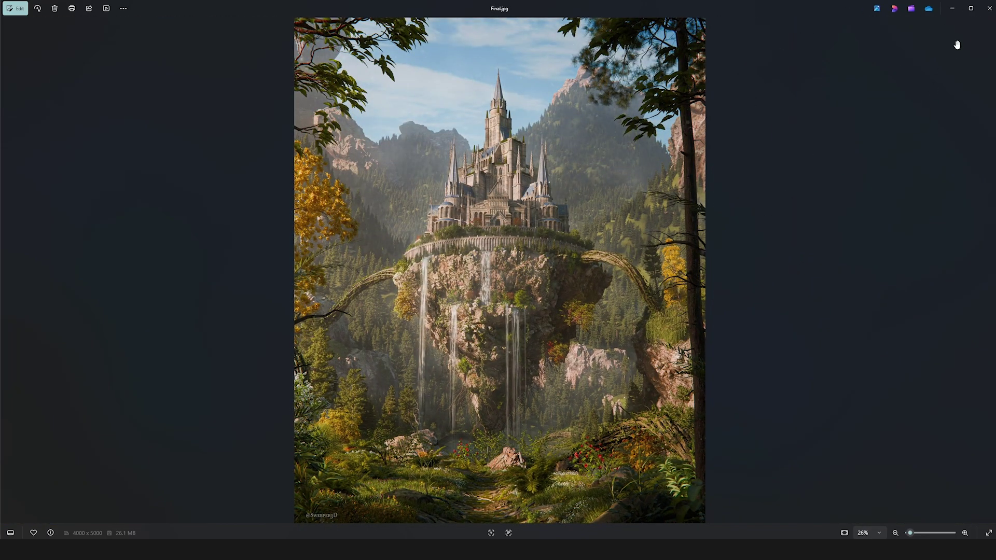
click(990, 8)
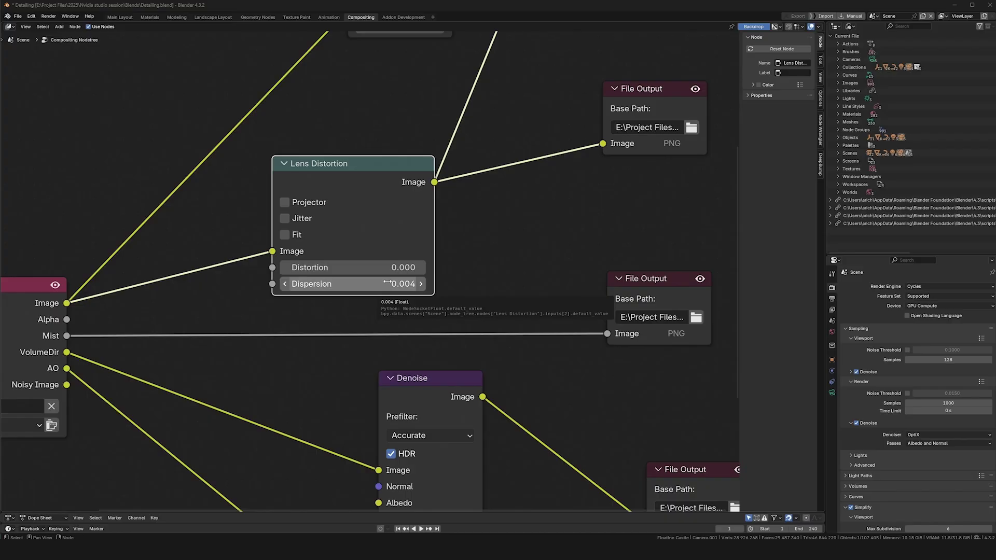
scroll(512, 259, down, 5)
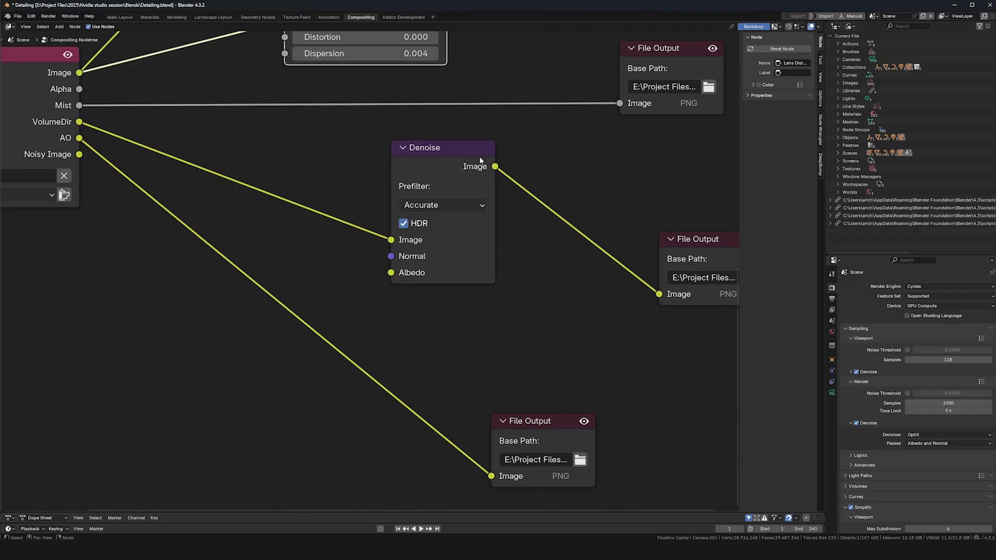
scroll(549, 208, down, 6)
middle_drag(560, 216, 509, 192)
mouse_move(372, 194)
mouse_down()
mouse_move(375, 179)
mouse_move(372, 194)
mouse_up()
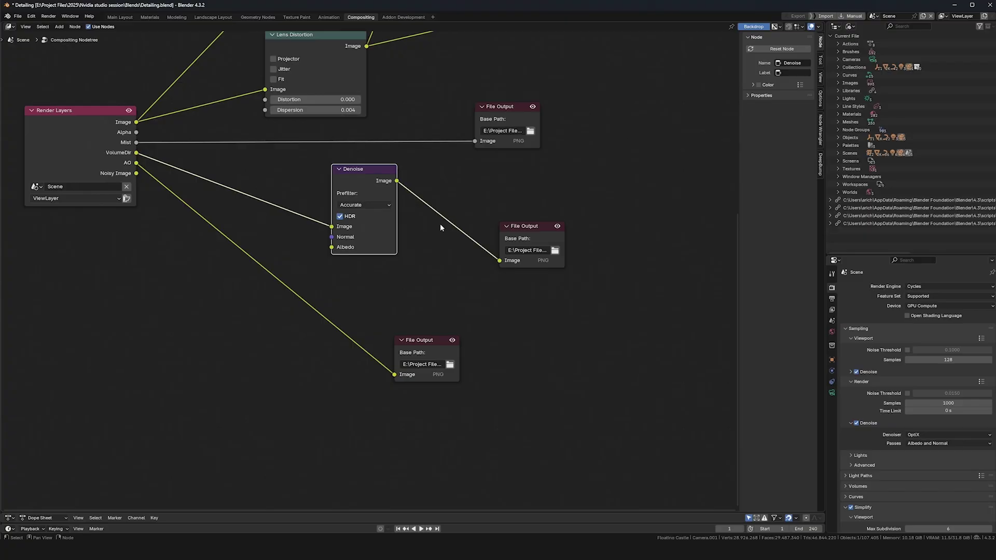
drag(366, 171, 406, 195)
right_click(405, 195)
key(Home)
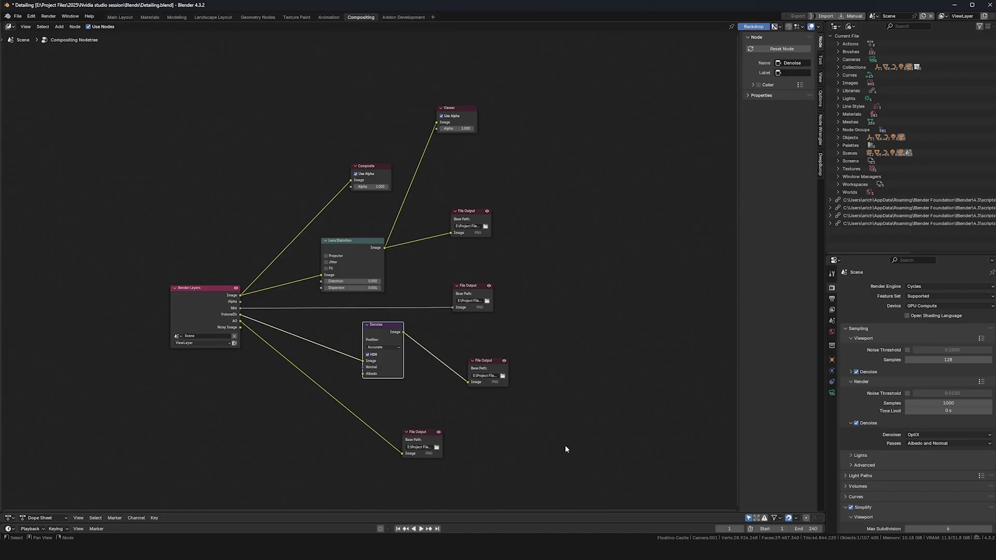
scroll(552, 452, up, 1)
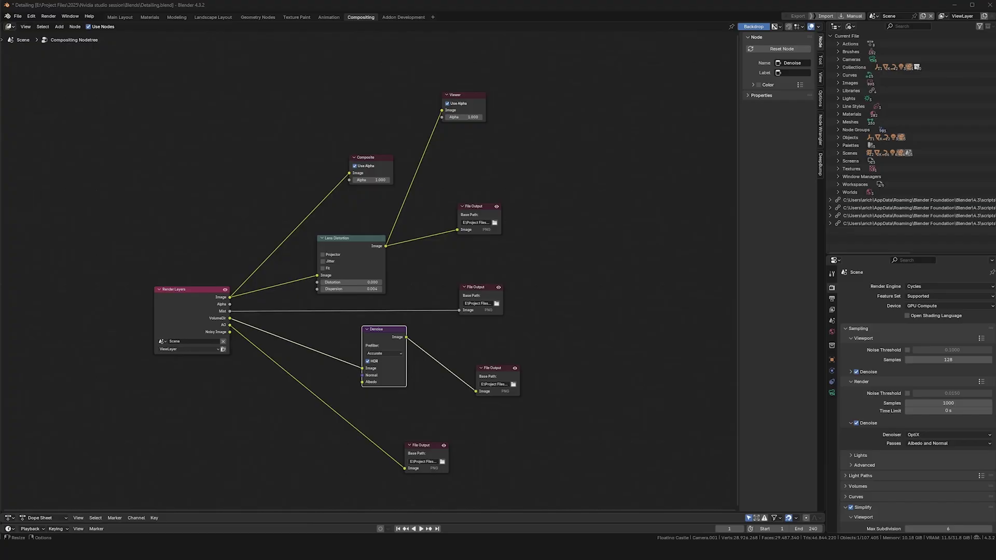